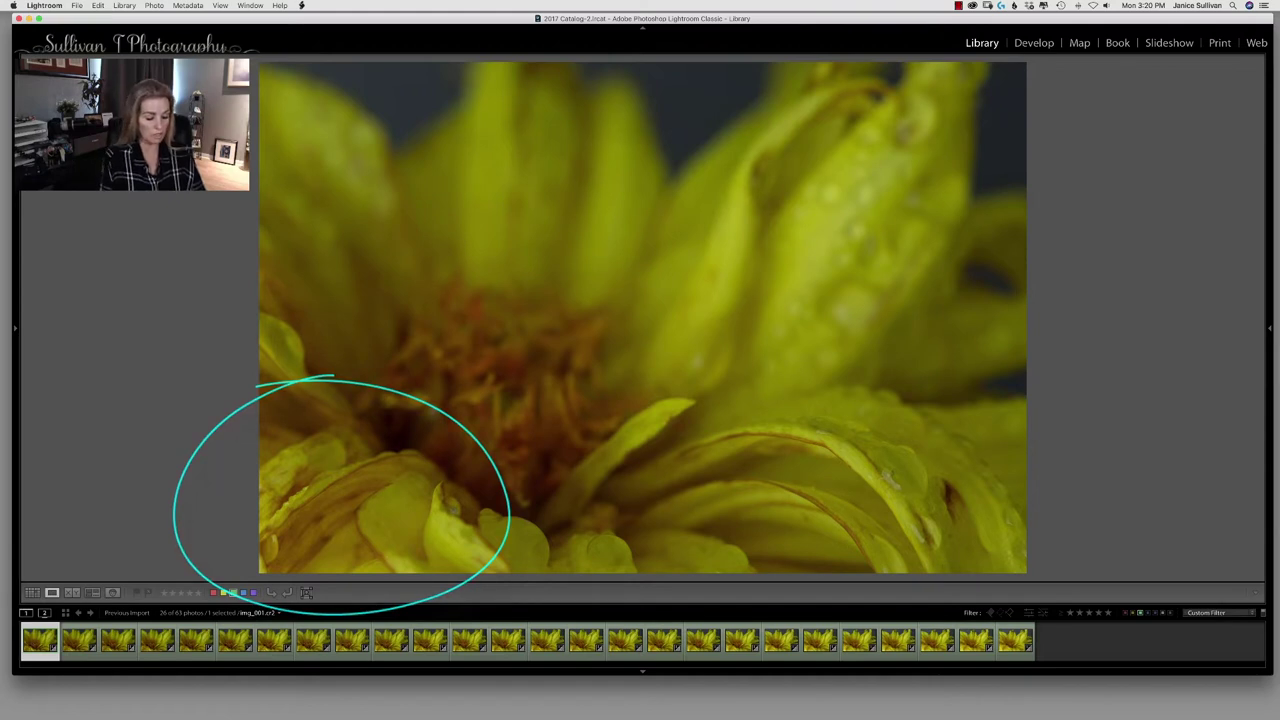
Step through the focus-stack frames in Library loupe view to the last frame, img_030
key(Right)
key(Right)
key(Right)
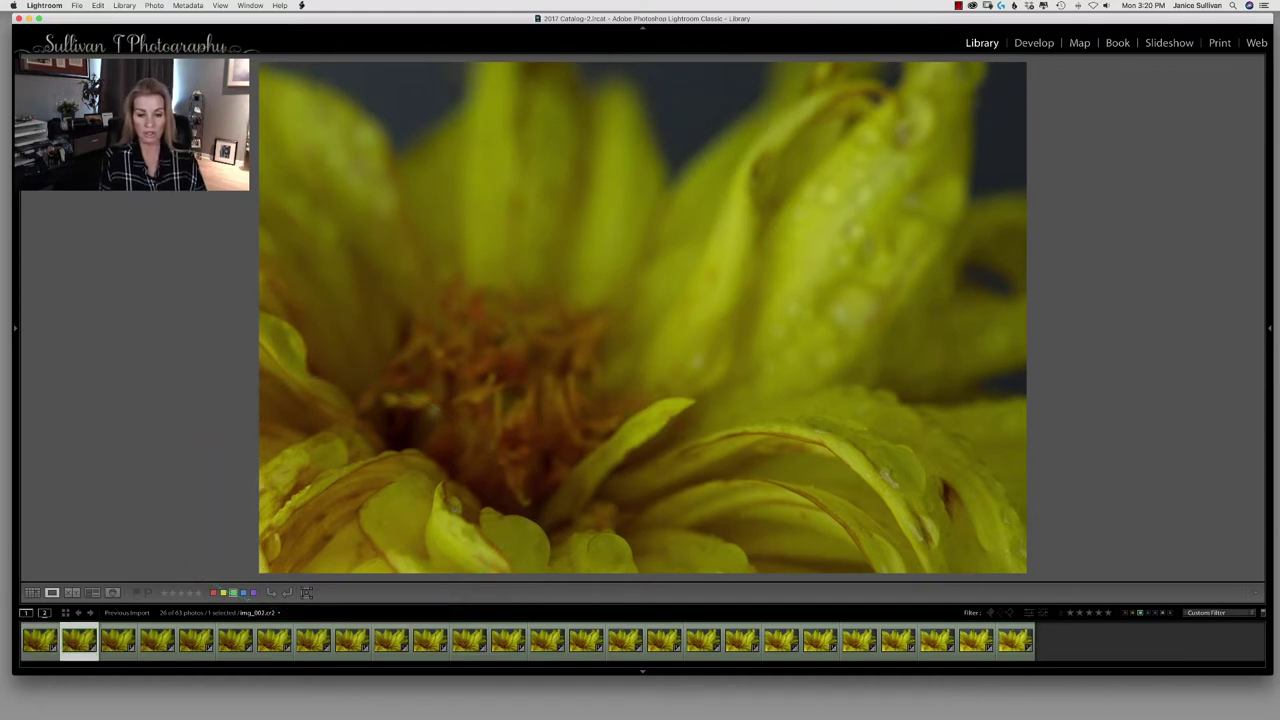
key(Right)
key(Right)
key(Right)
key(Right)
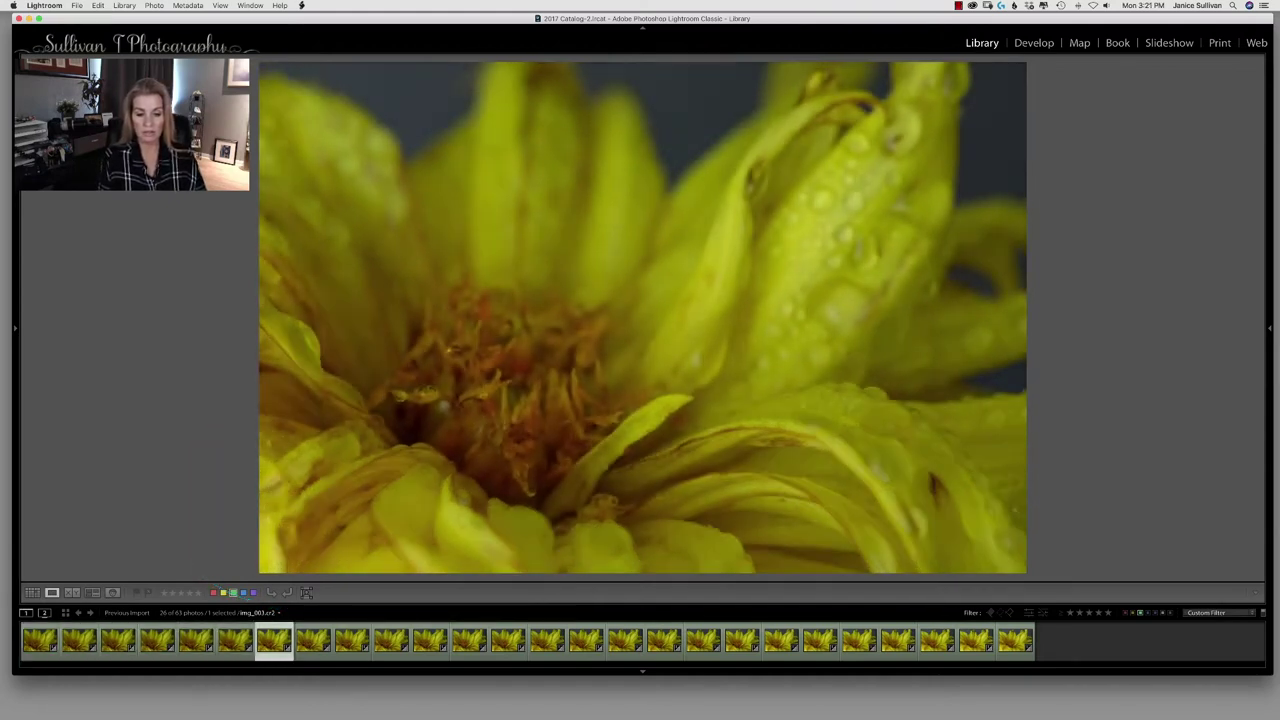
key(Right)
key(Right)
key(Right)
key(Right)
key(Right)
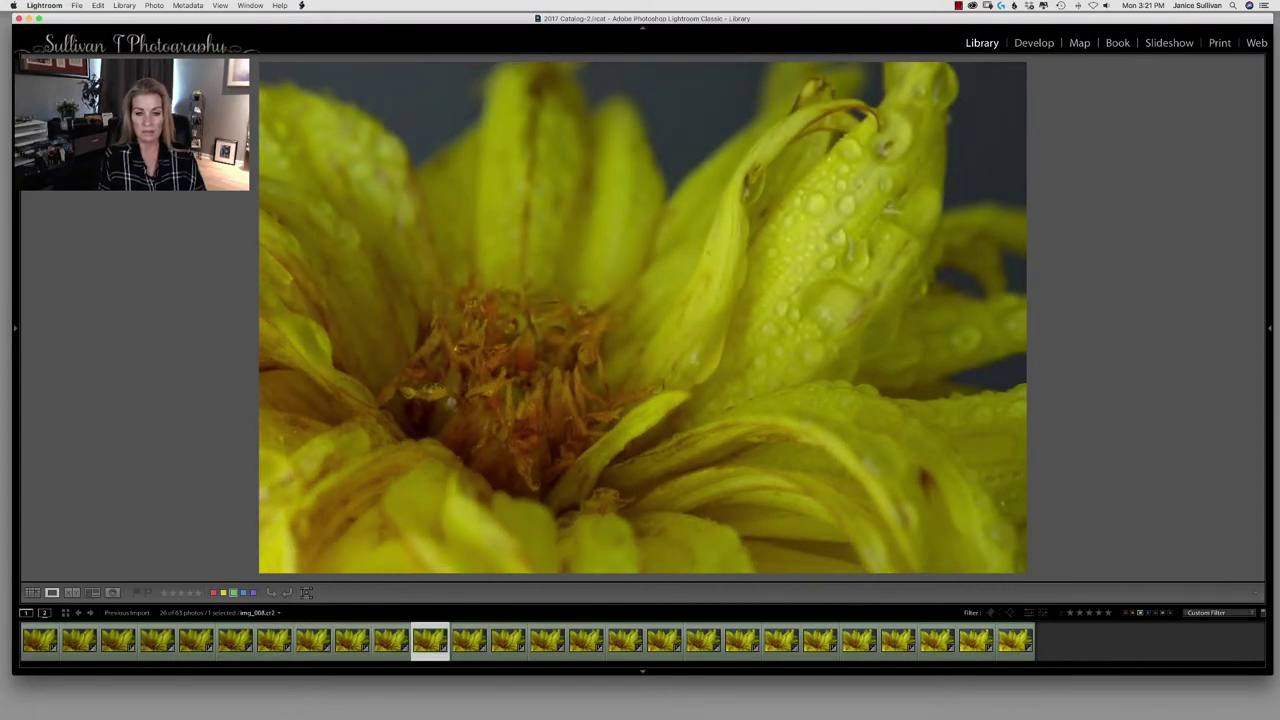
key(Right)
key(Right)
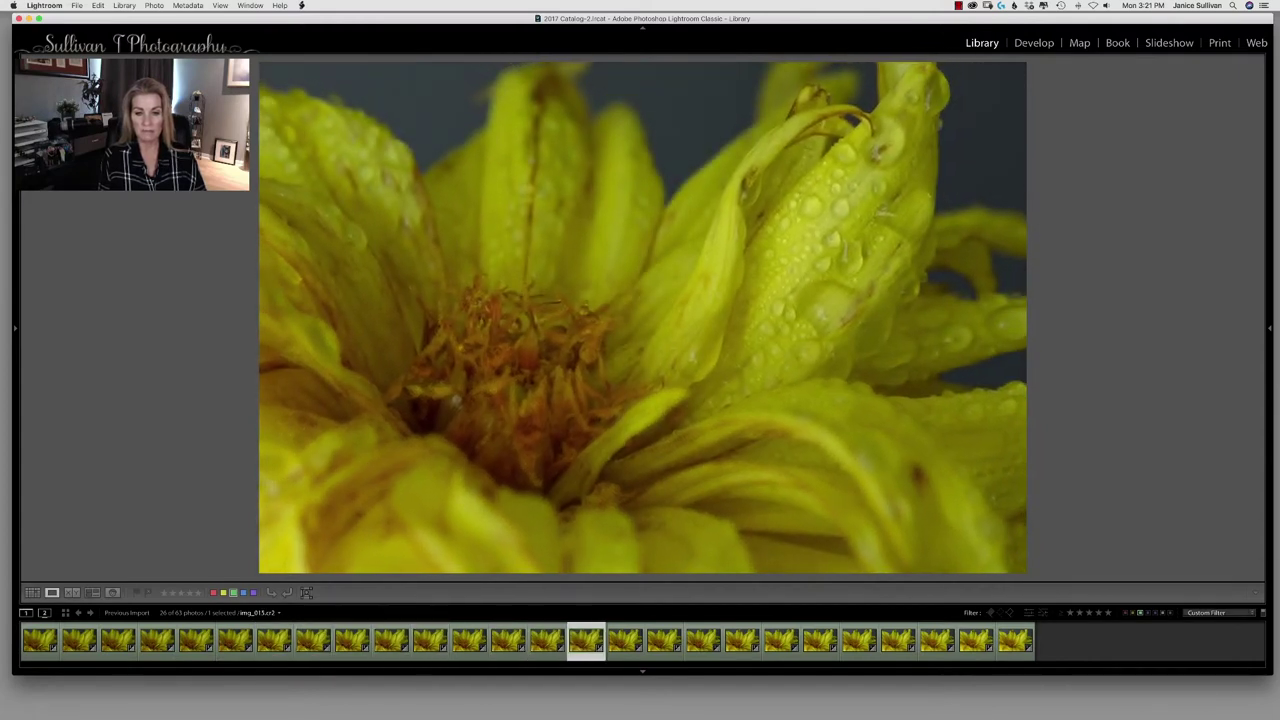
key(Right)
key(Right)
key(Right)
key(Right)
key(Right)
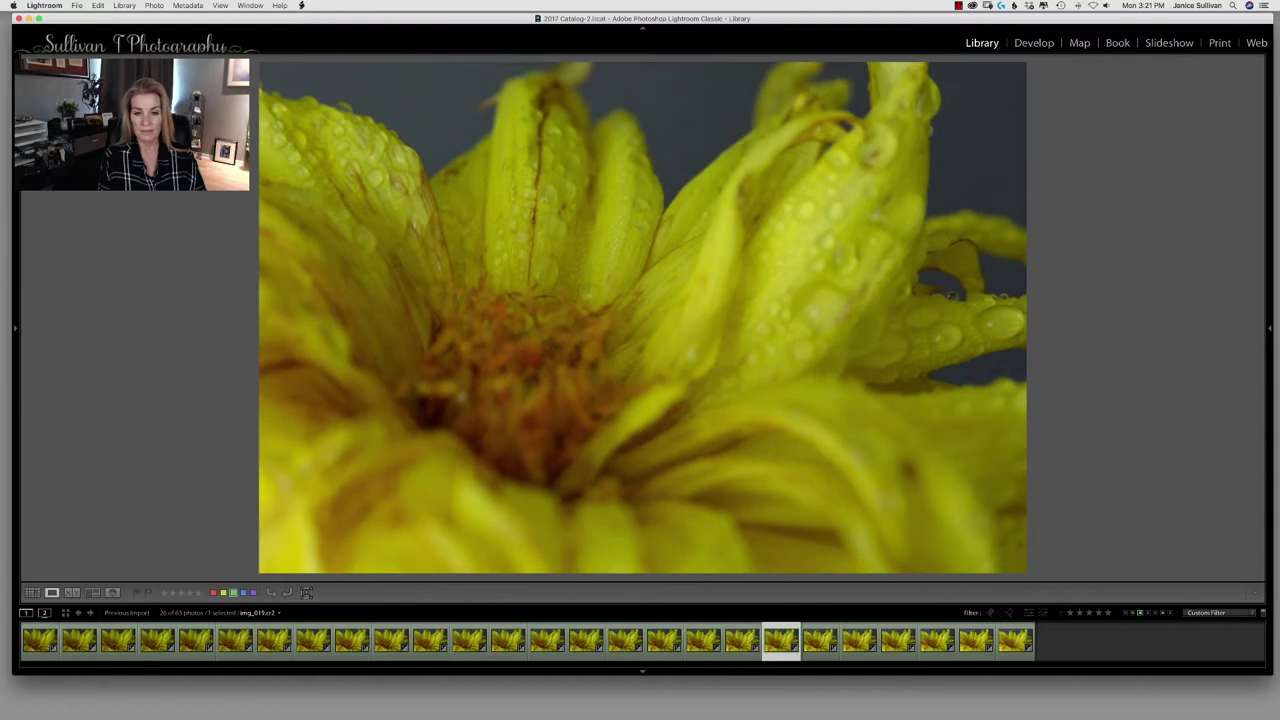
key(Right)
key(Right)
key(Right)
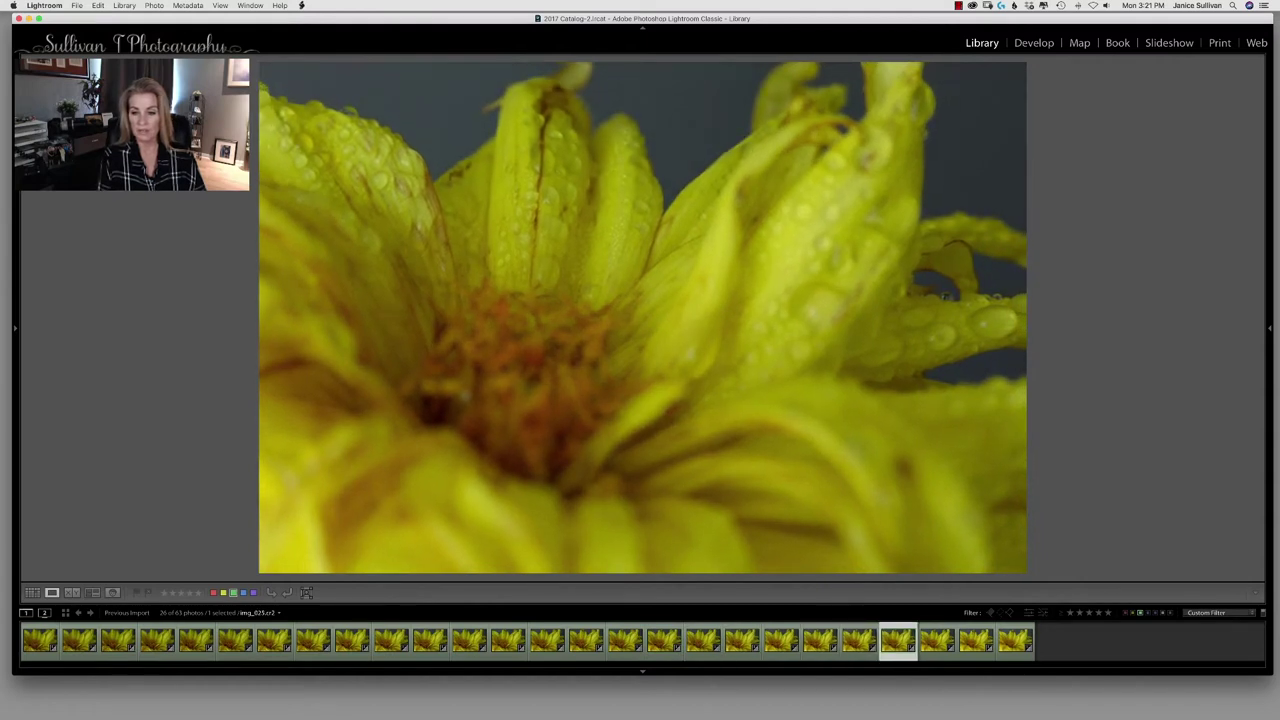
mouse_move(402, 68)
mouse_down()
mouse_move(300, 305)
mouse_move(528, 100)
mouse_move(320, 77)
mouse_up()
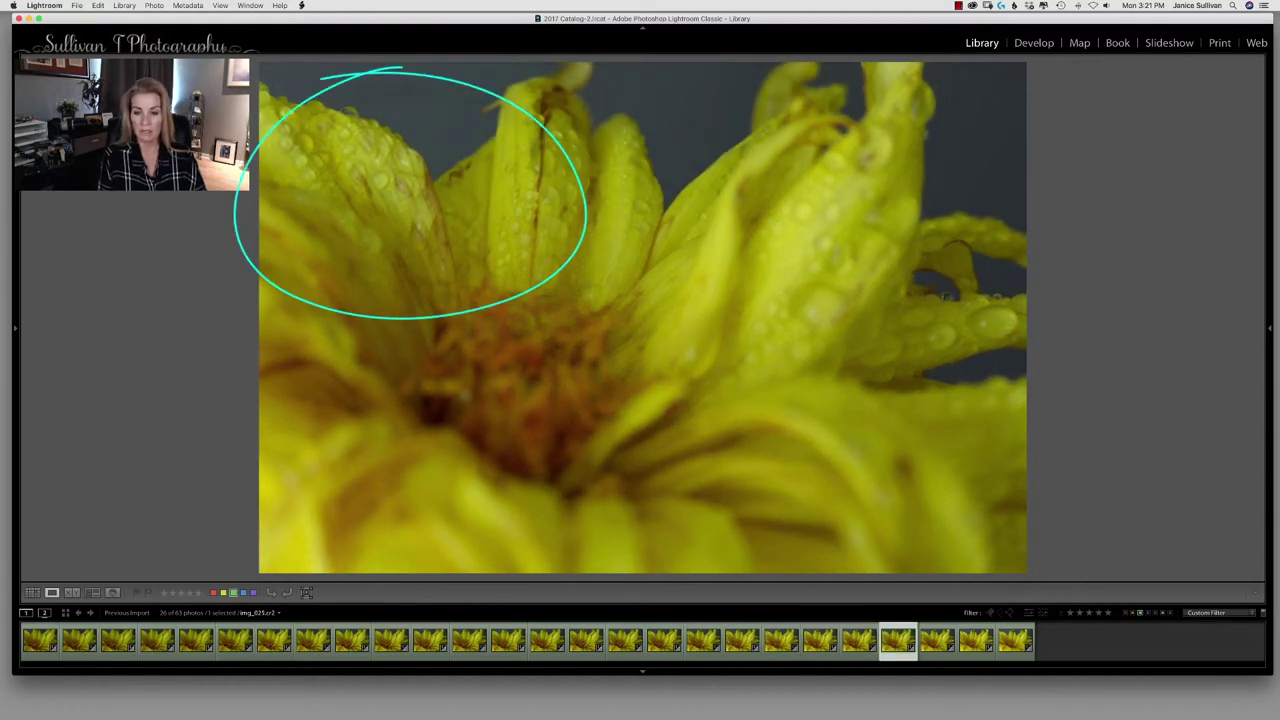
key(Right)
key(Right)
key(Right)
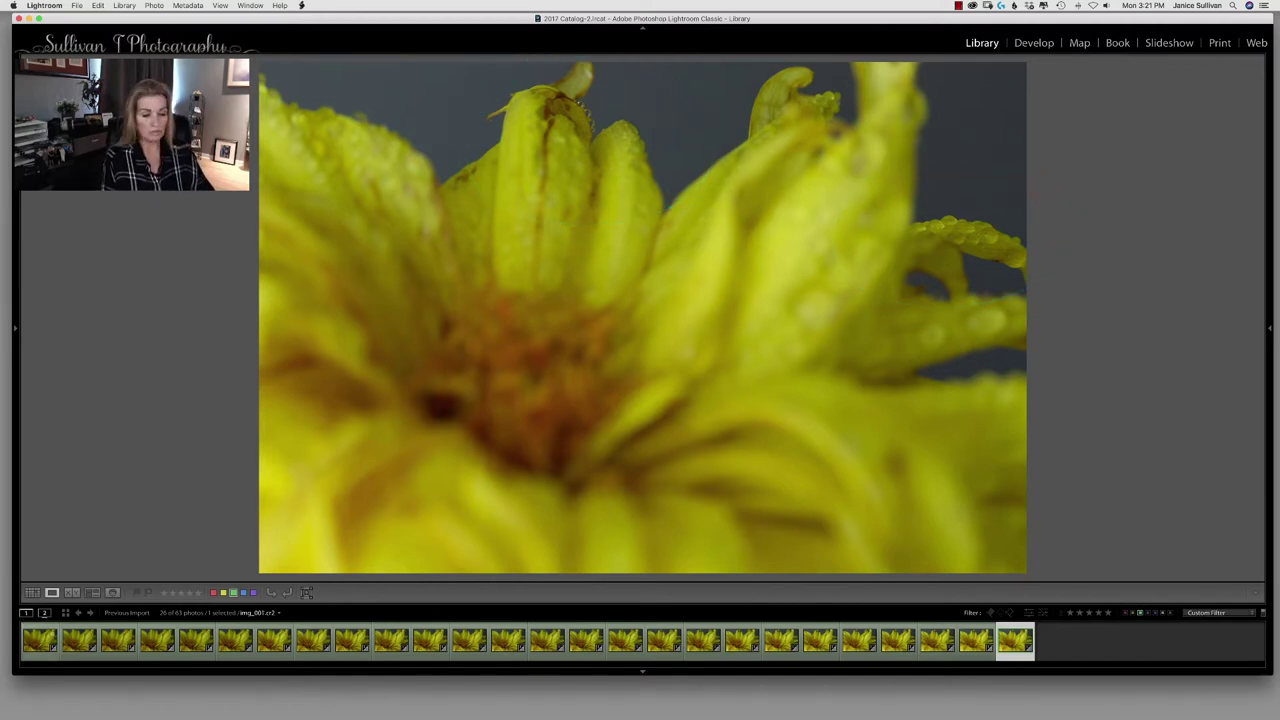
Apply Auto tone in Develop, sync it to all 26 selected photos, and return to Library
key(super+a)
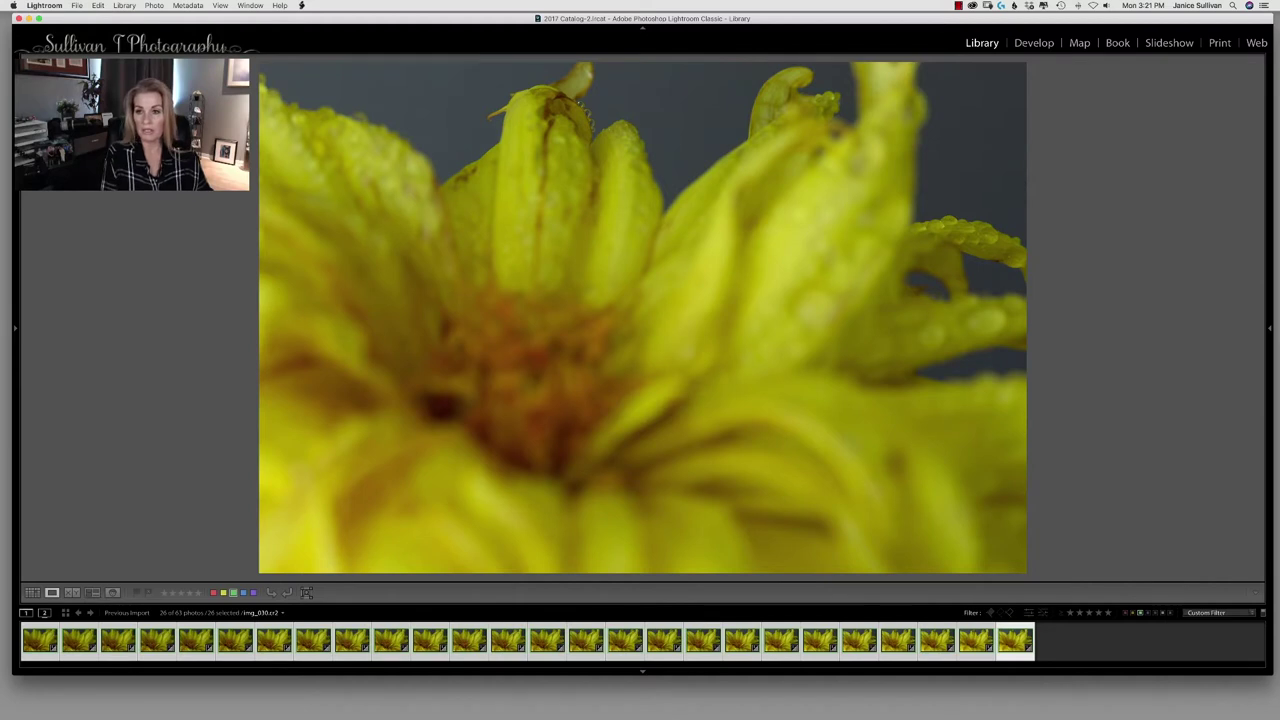
key(d)
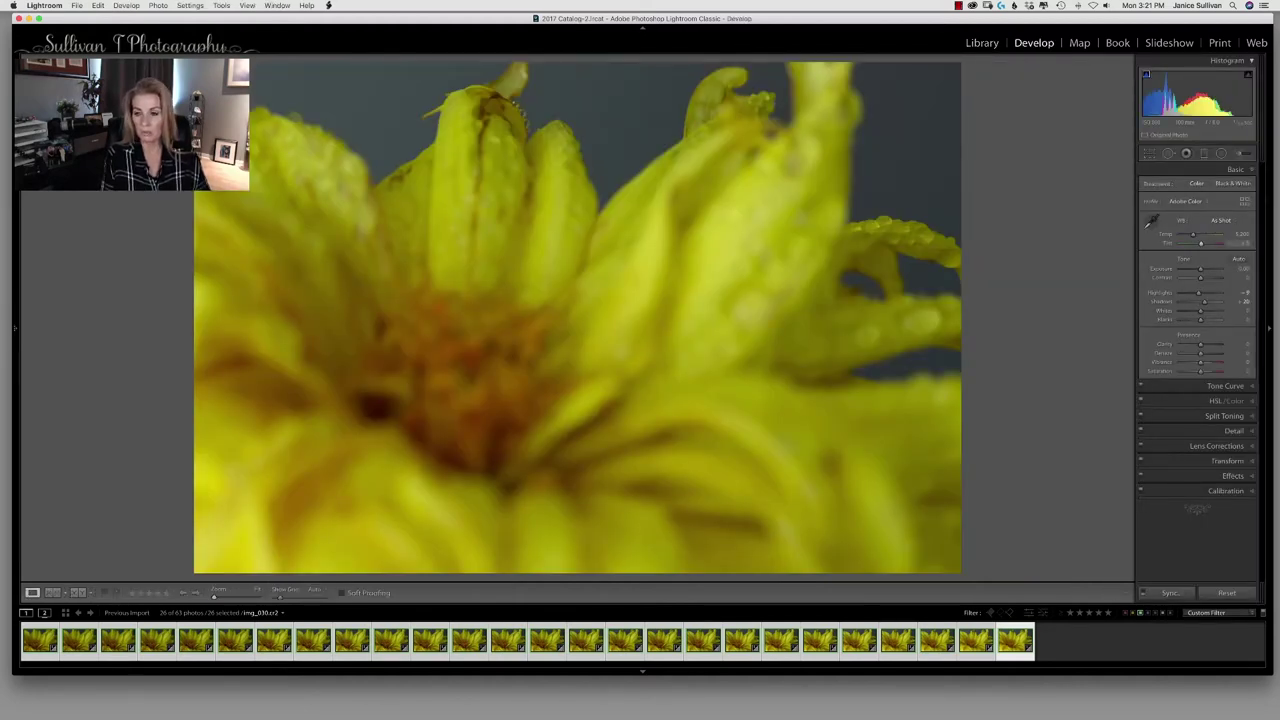
key(super+6)
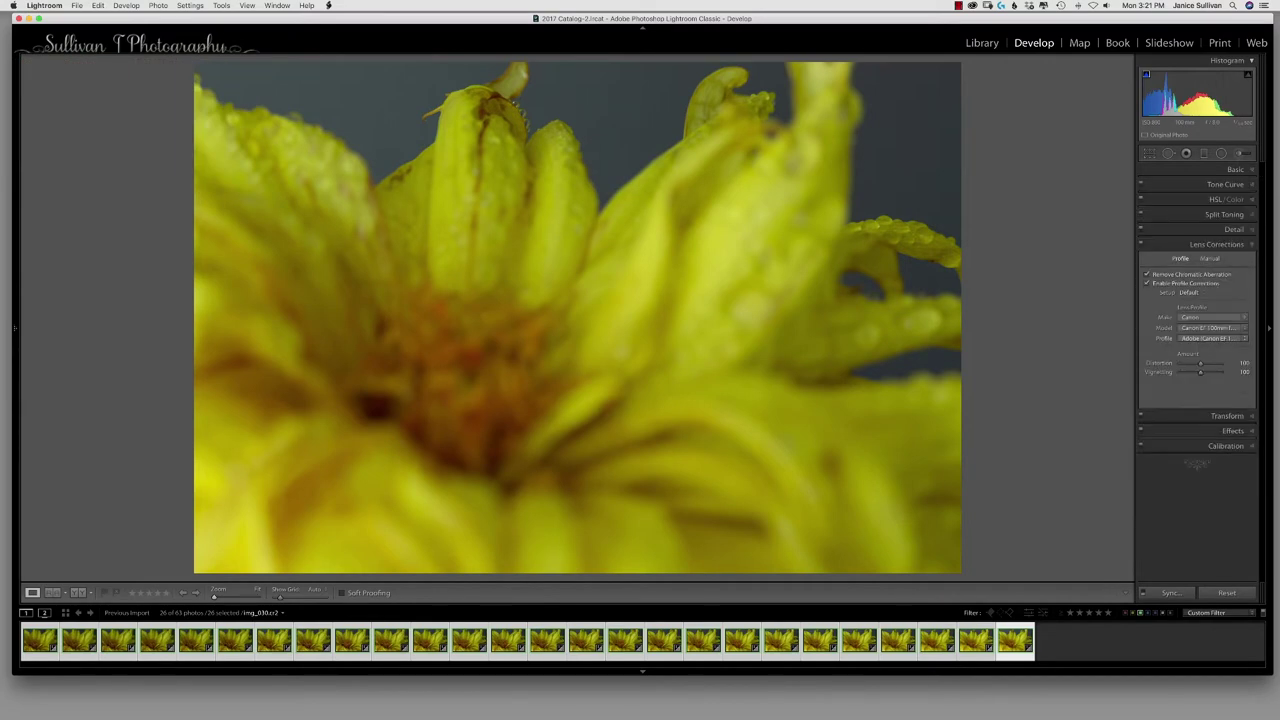
key(super+1)
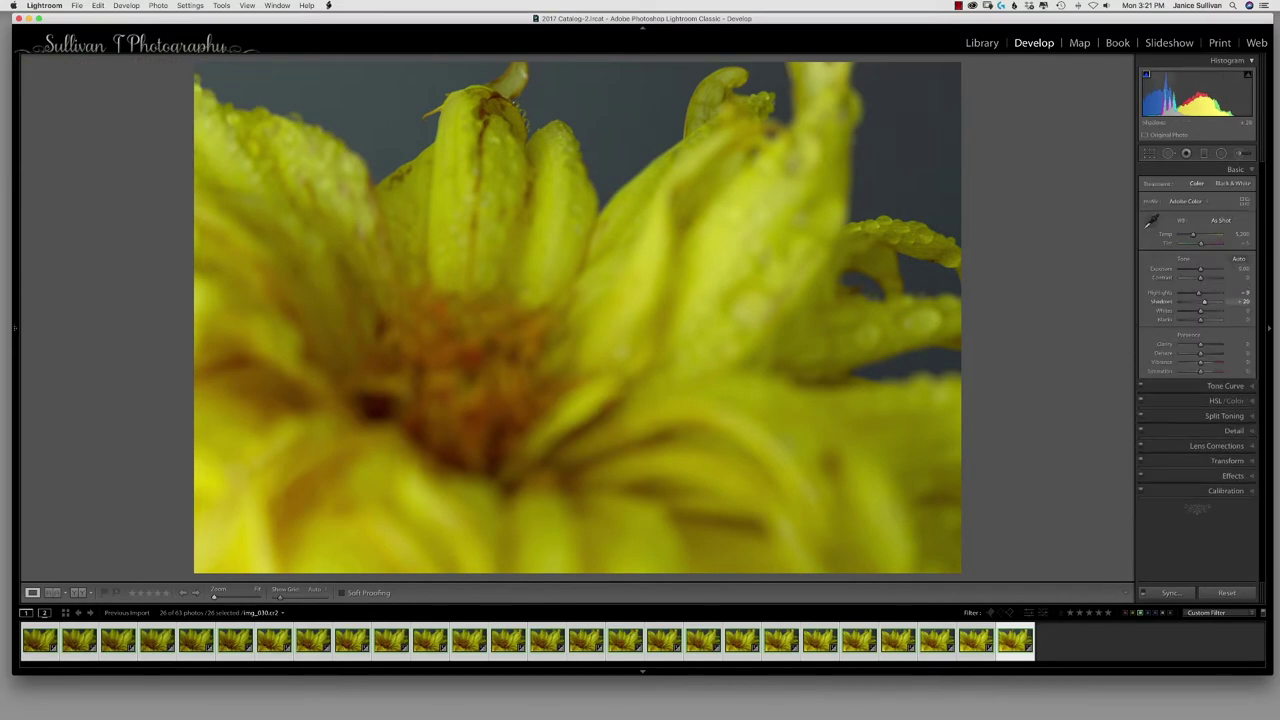
key(super+u)
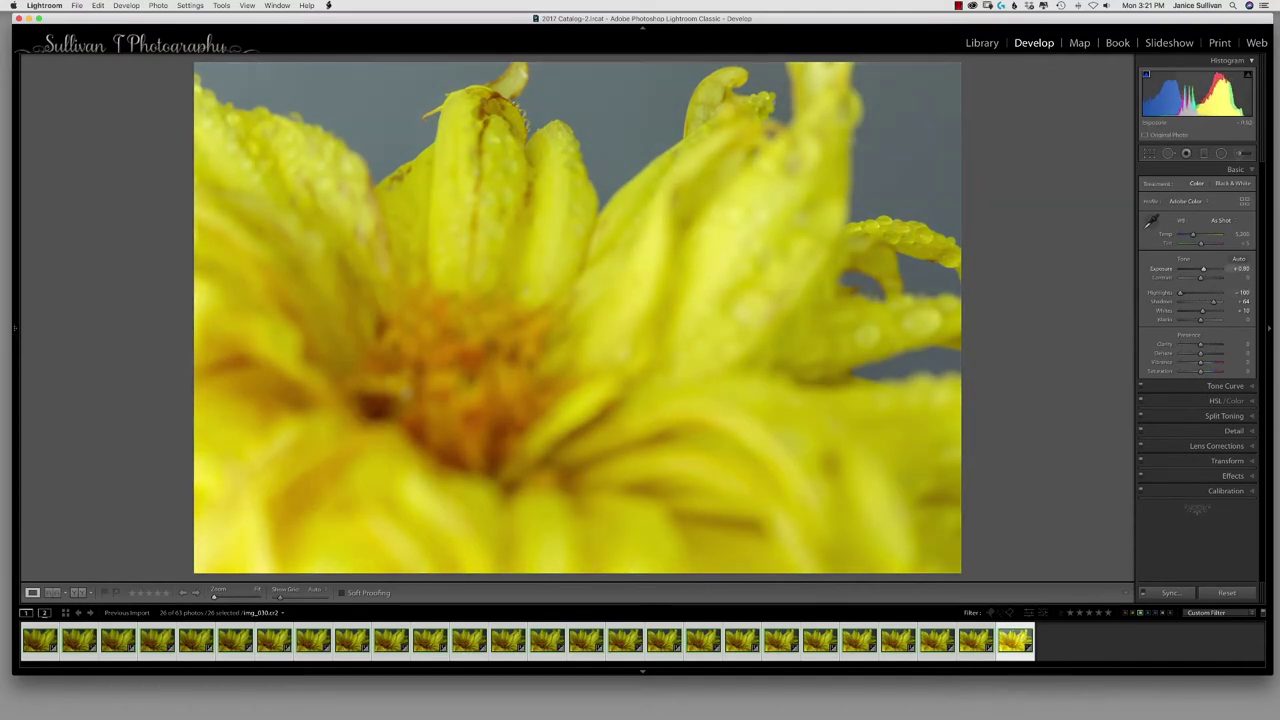
key(super+shift+s)
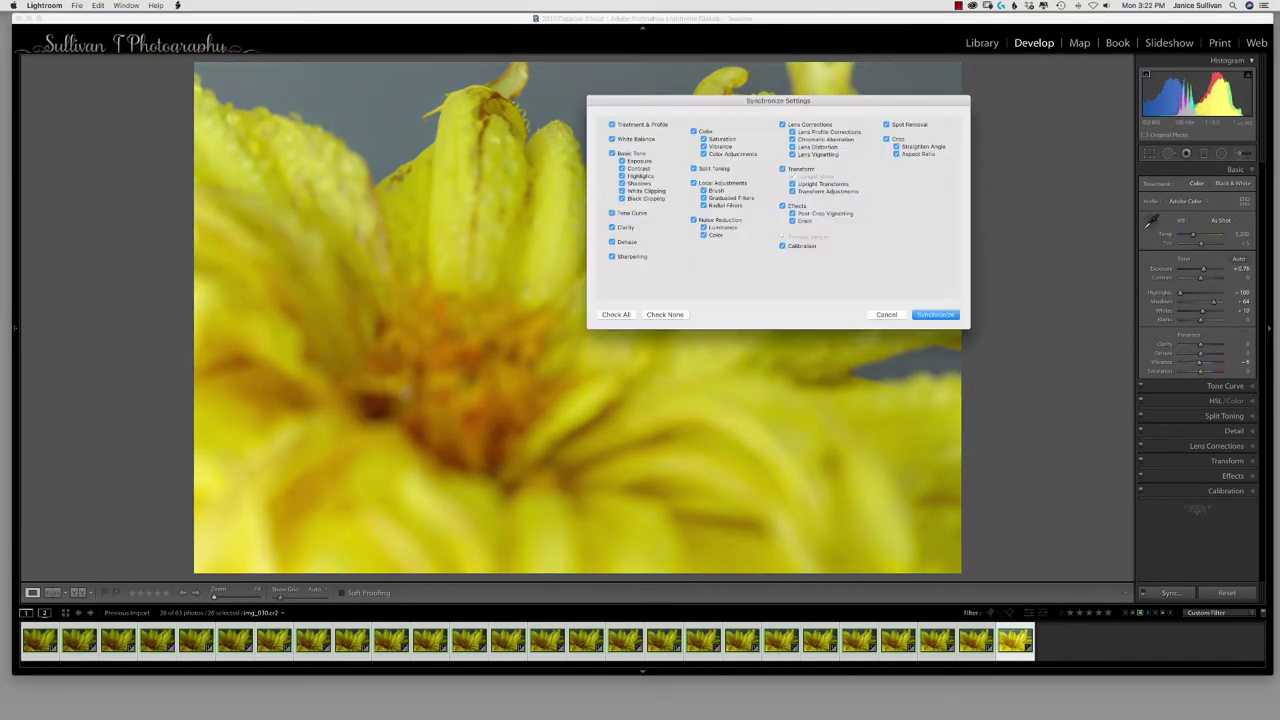
key(Return)
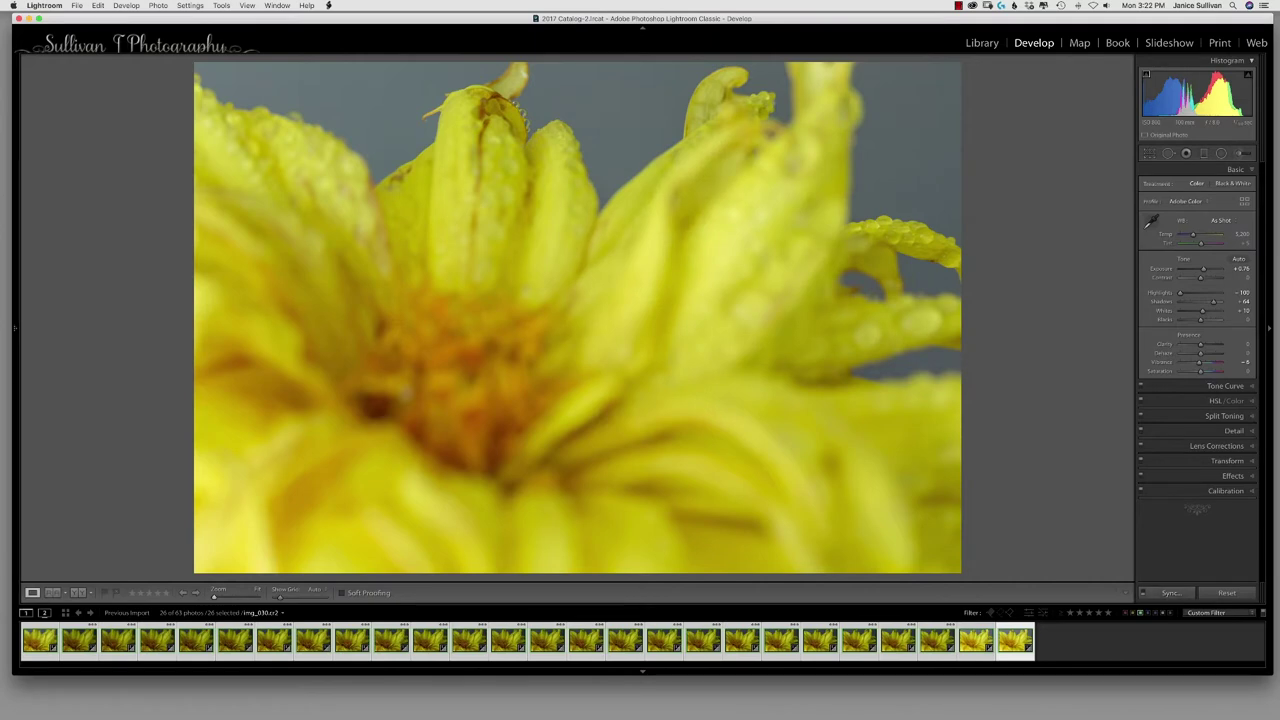
key(g)
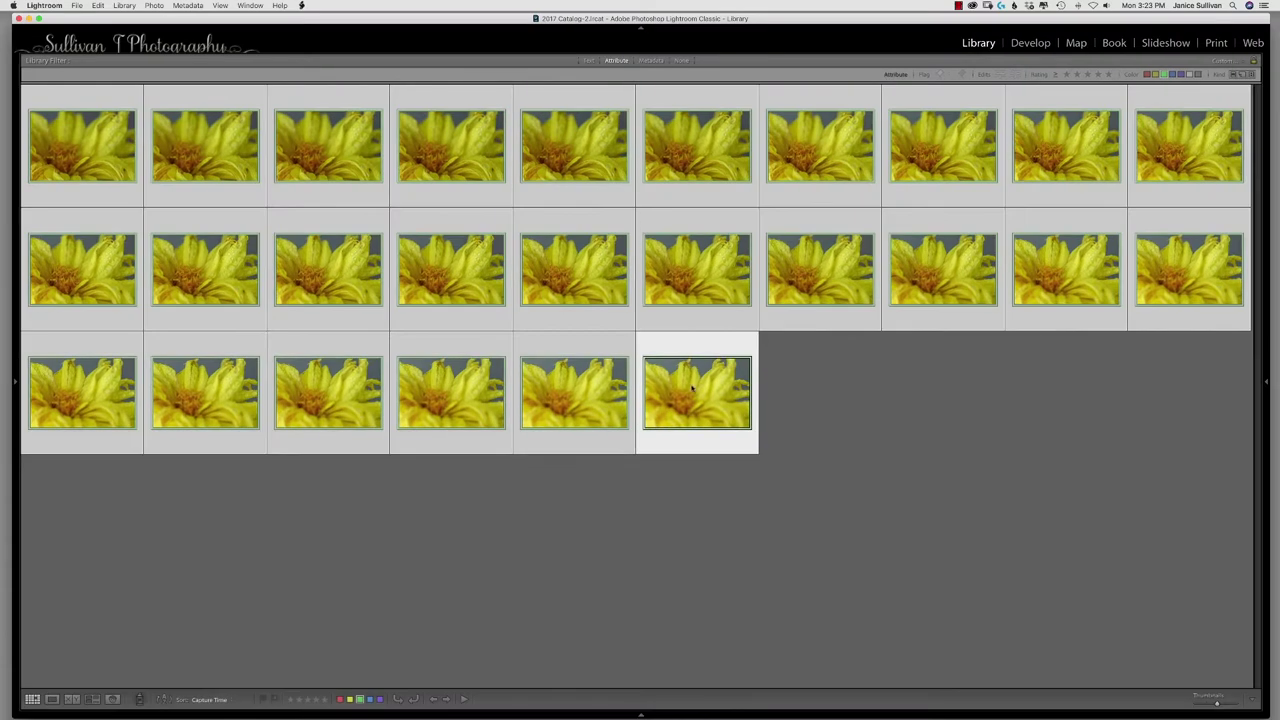
Export the 26 photos to a new 'zerene basic stack' destination folder in Movies
right_click(688, 382)
mouse_move(725, 488)
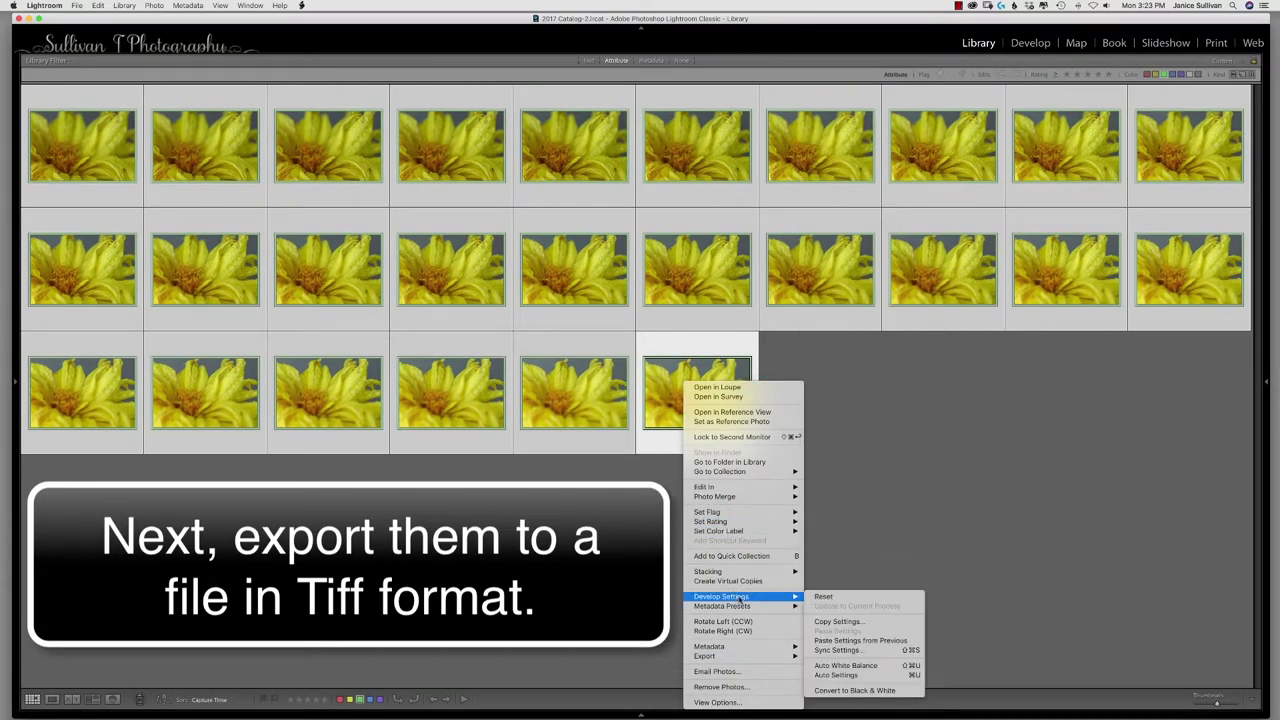
mouse_move(745, 657)
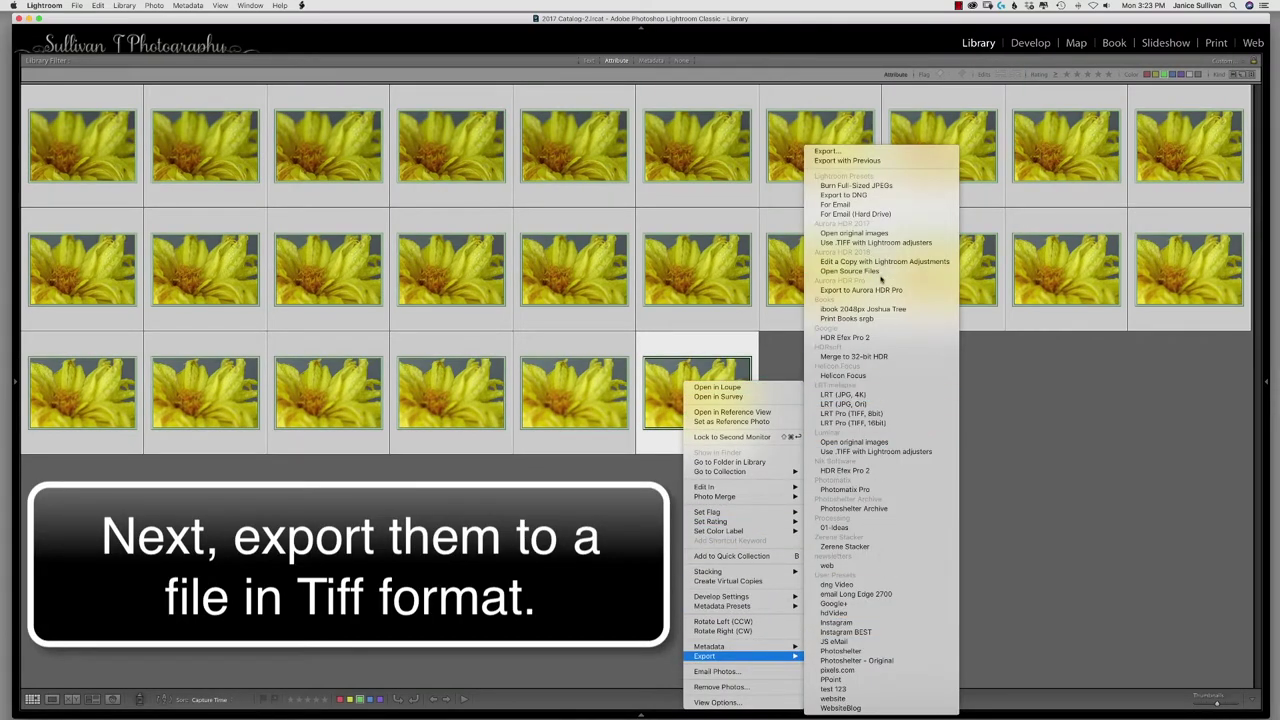
click(828, 152)
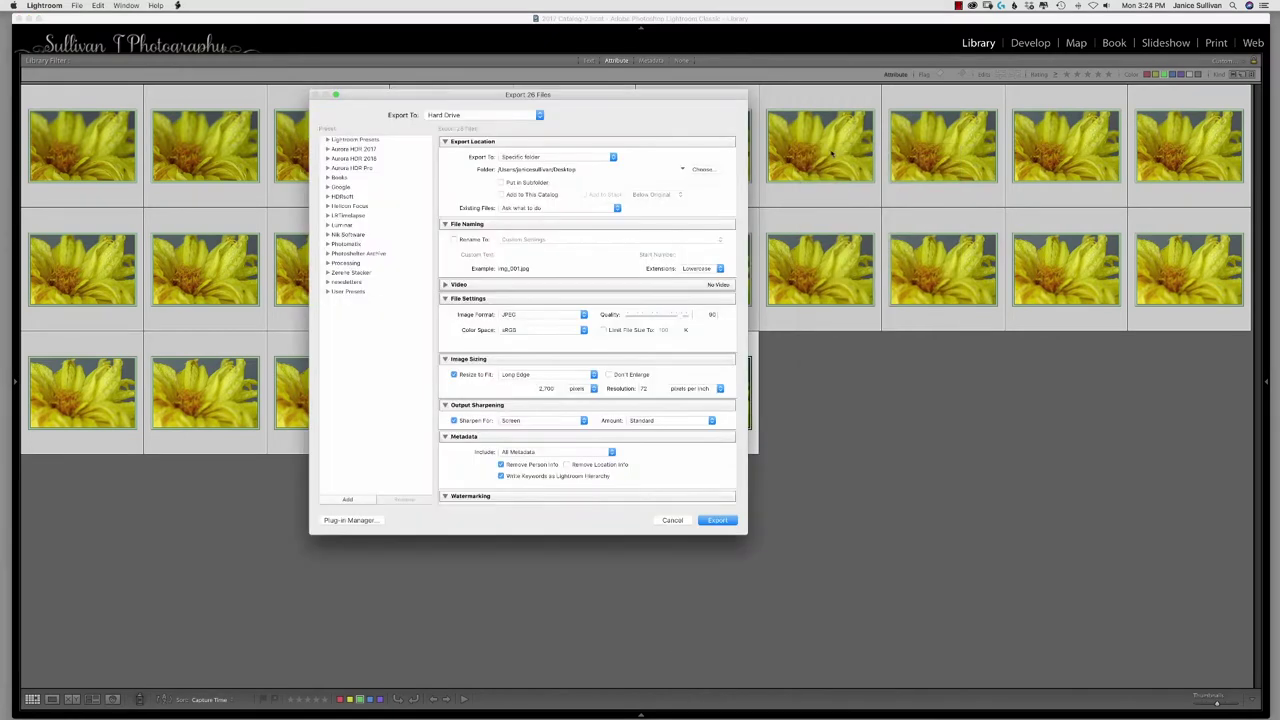
click(701, 169)
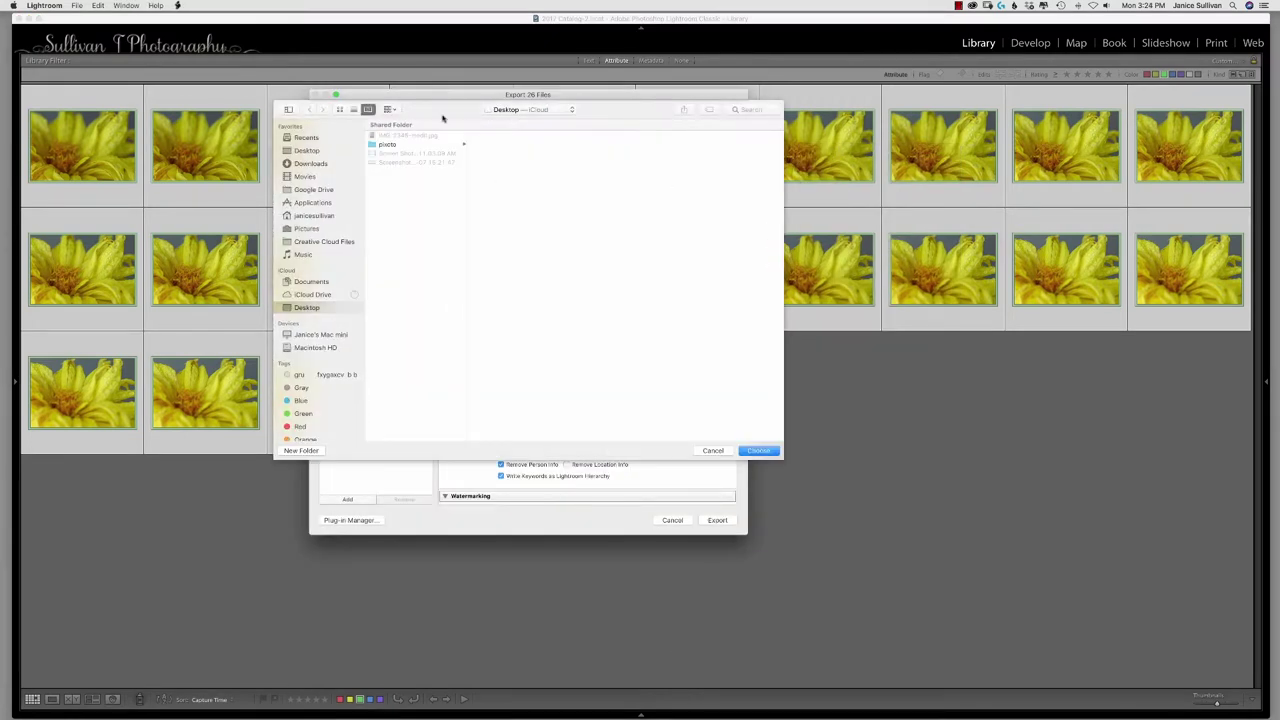
click(316, 190)
click(310, 229)
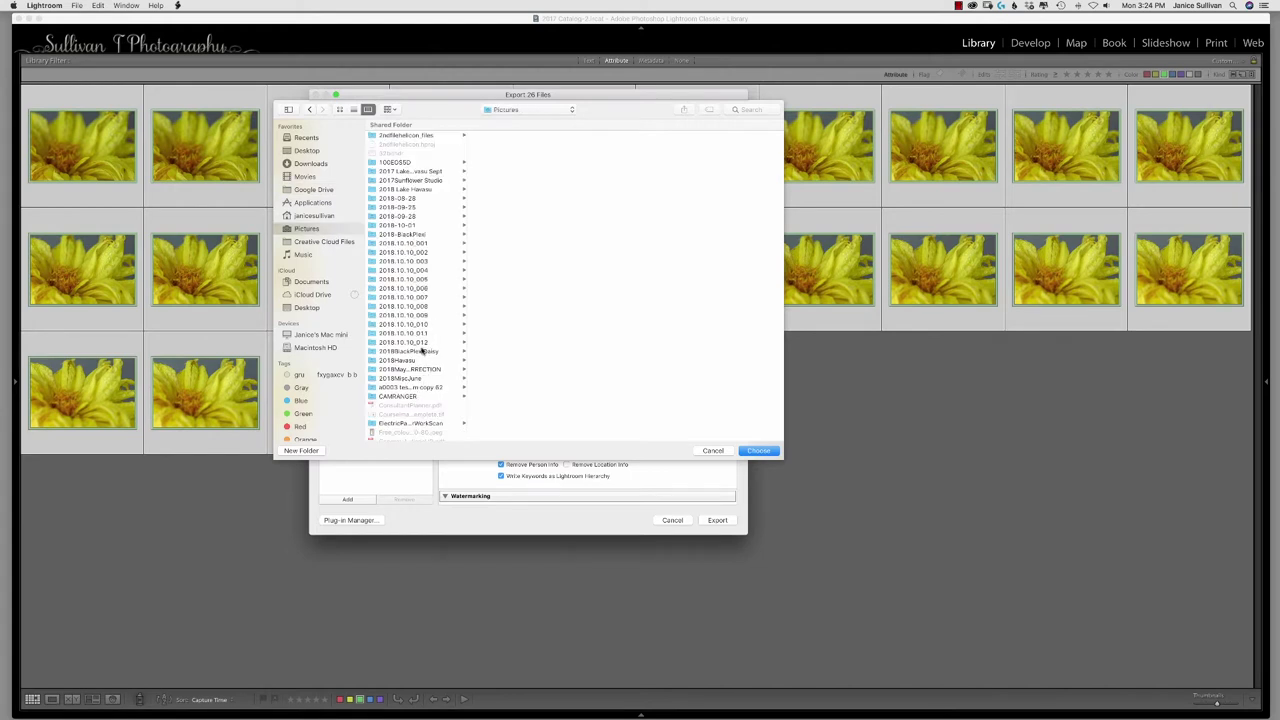
click(301, 450)
text(2)
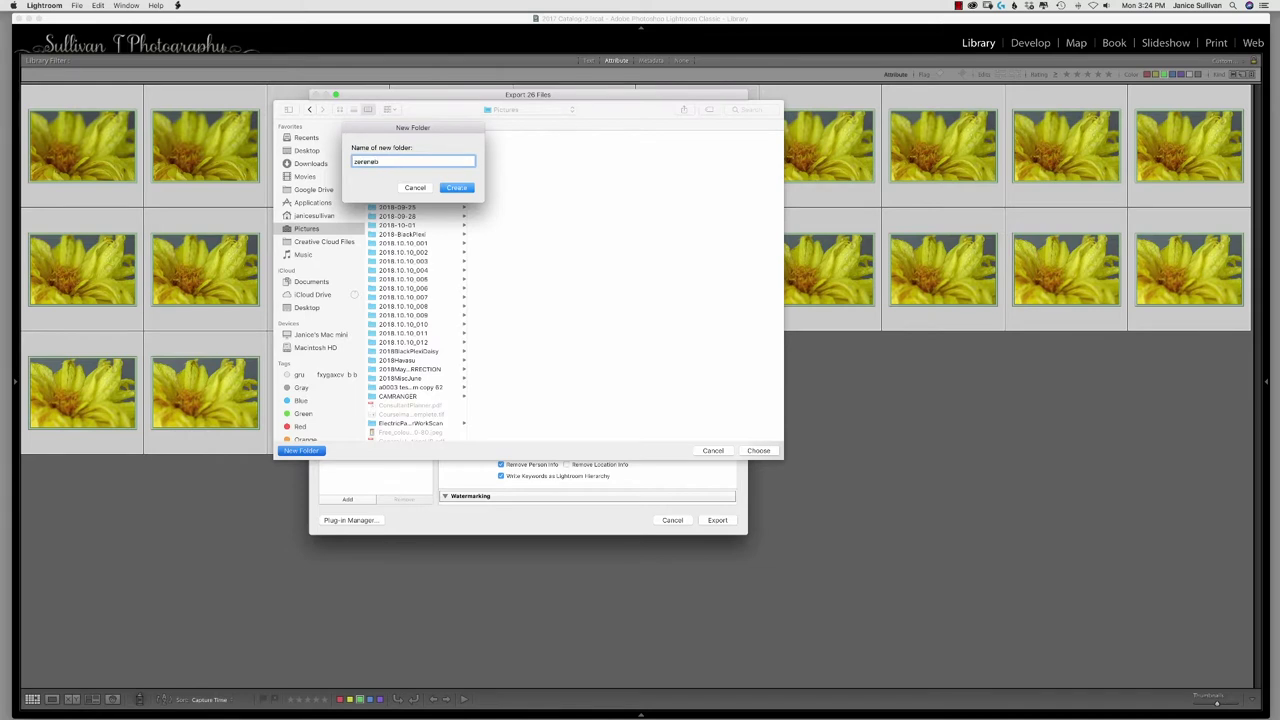
key(Return)
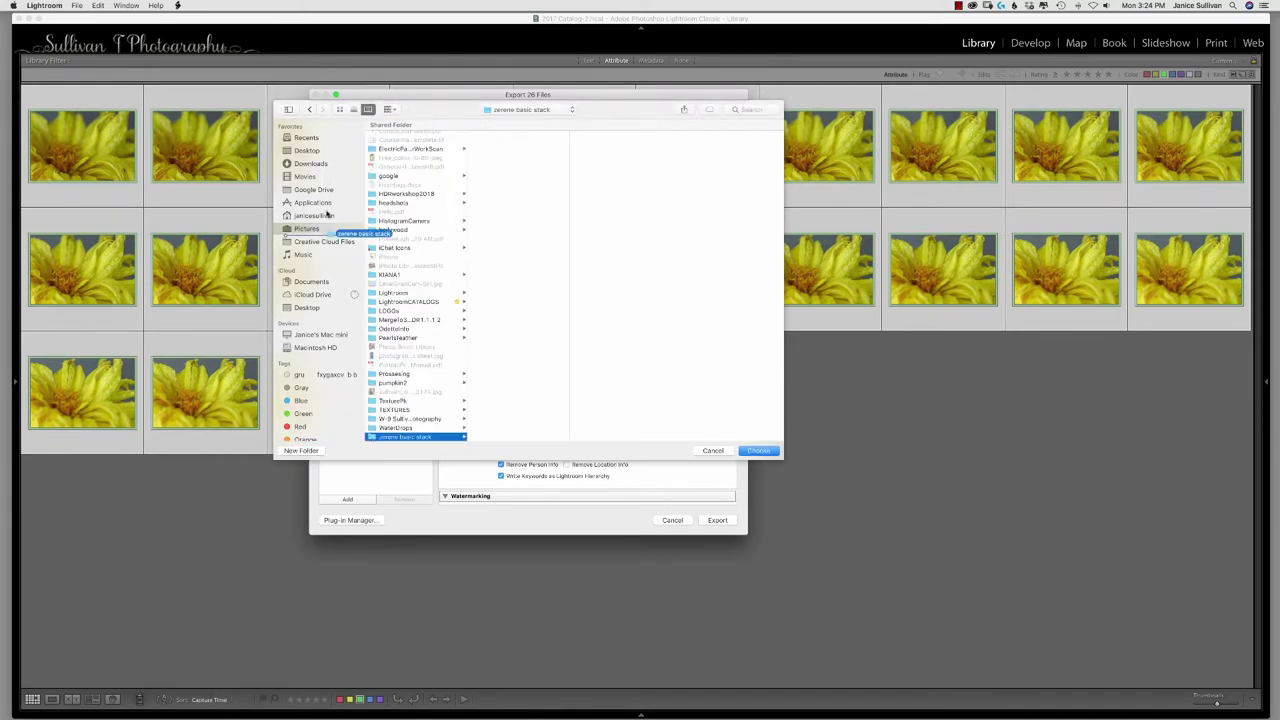
click(316, 176)
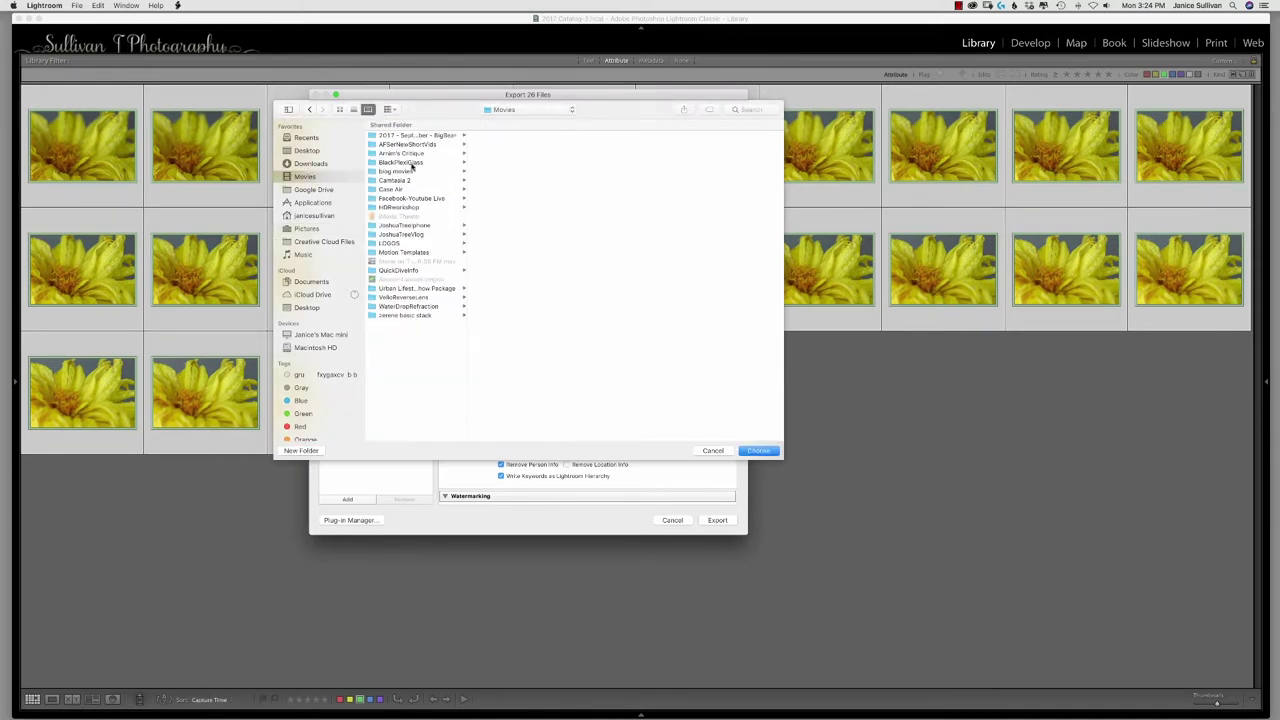
click(400, 316)
click(758, 450)
Set TIFF format and ProPhoto RGB, disable Resize to Fit and Sharpen For, and start export
click(530, 315)
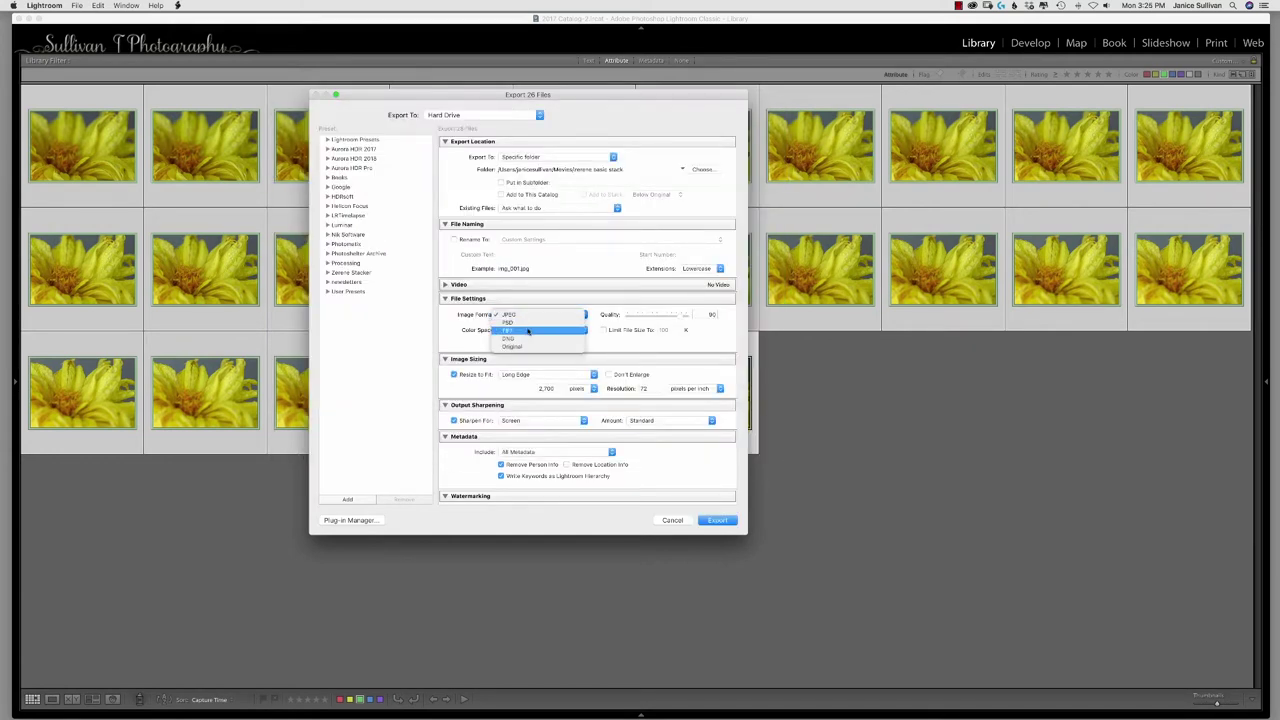
click(528, 331)
click(540, 330)
click(525, 346)
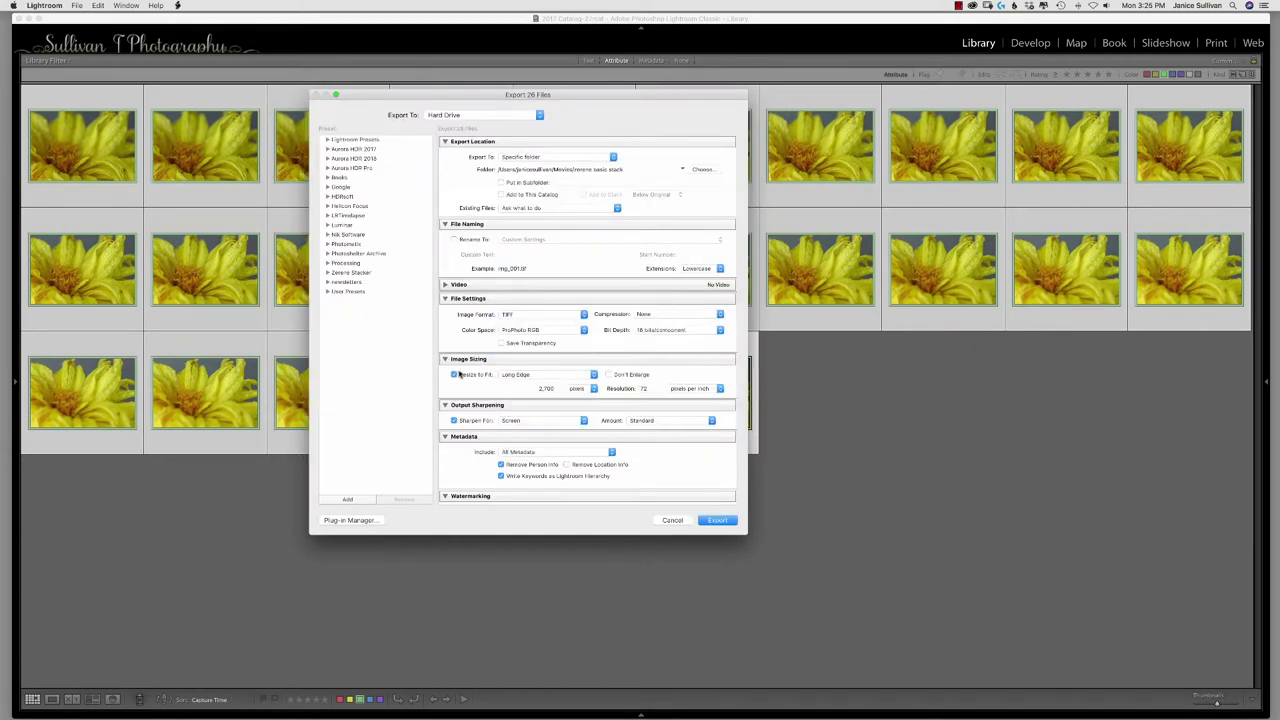
click(455, 374)
click(454, 420)
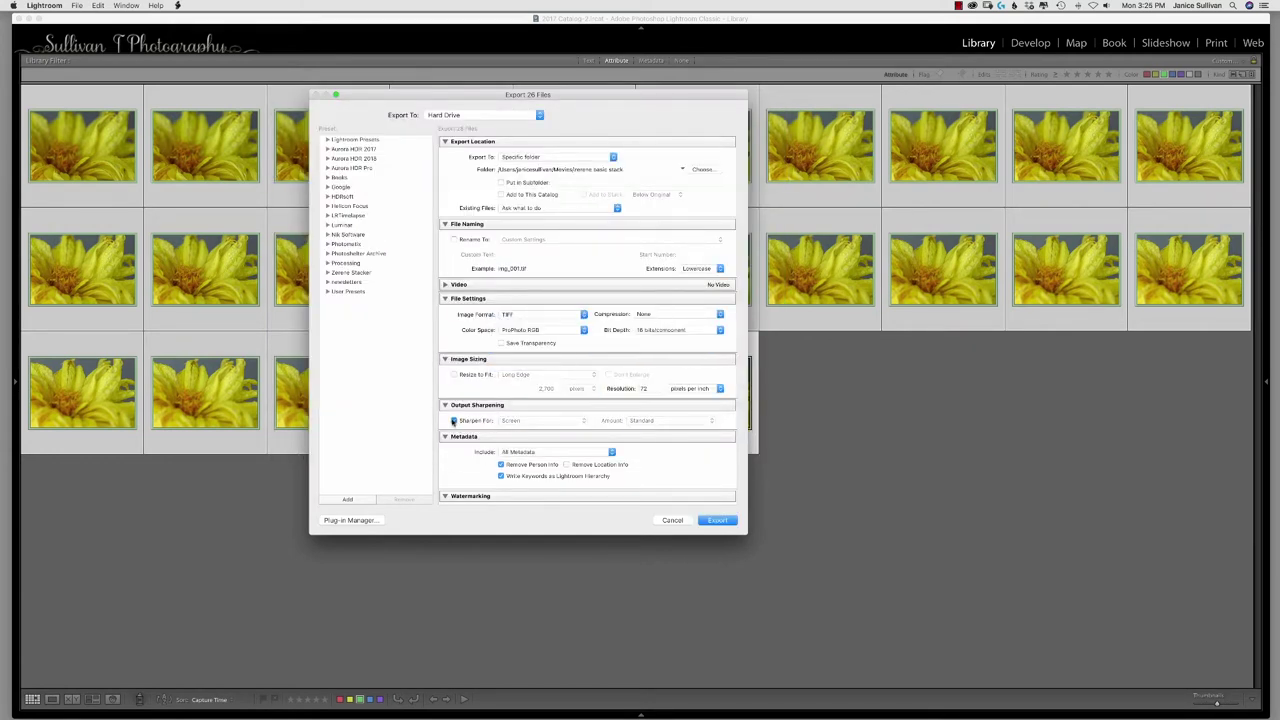
click(718, 520)
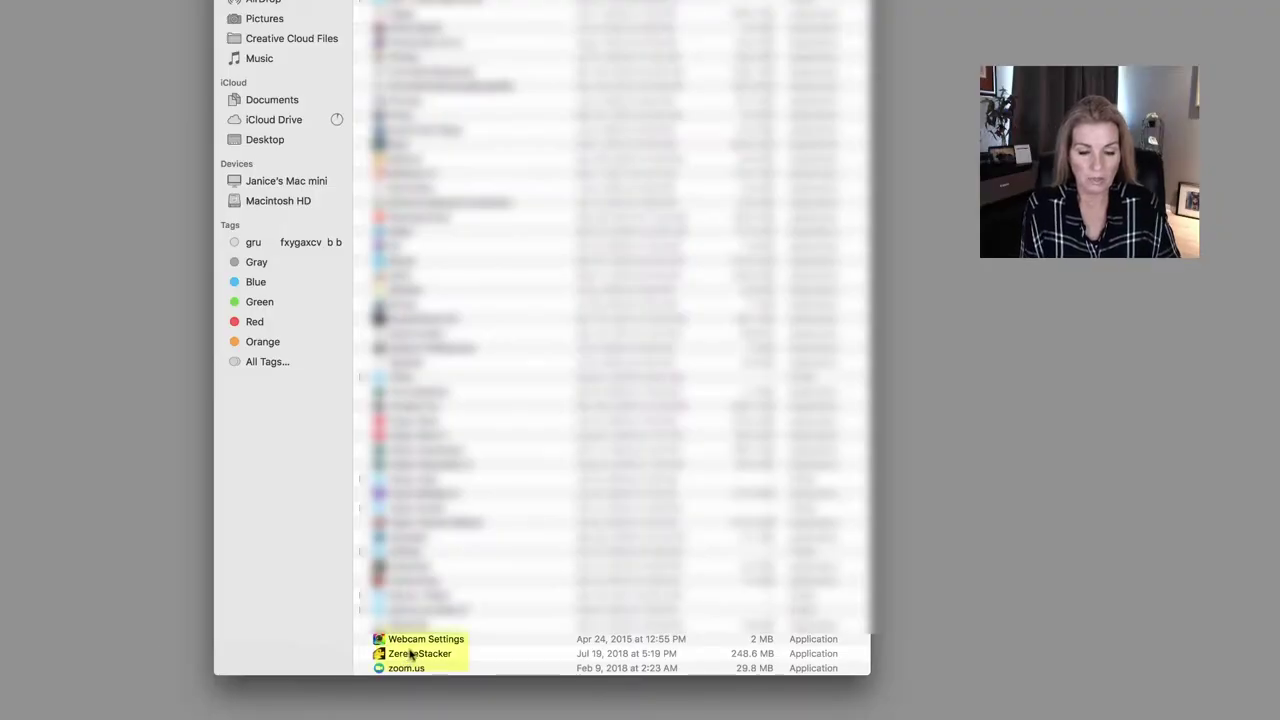
Launch ZereneStacker from Finder's Applications folder and dismiss its welcome message
double_click(410, 655)
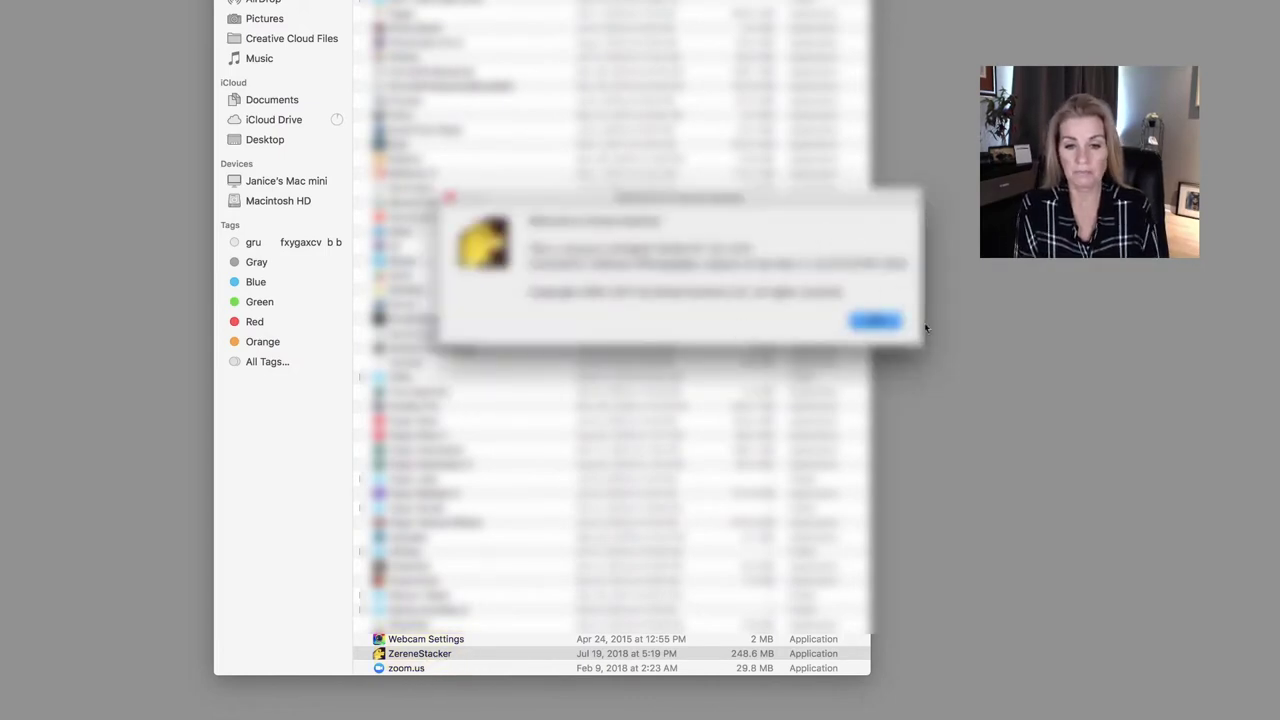
click(875, 320)
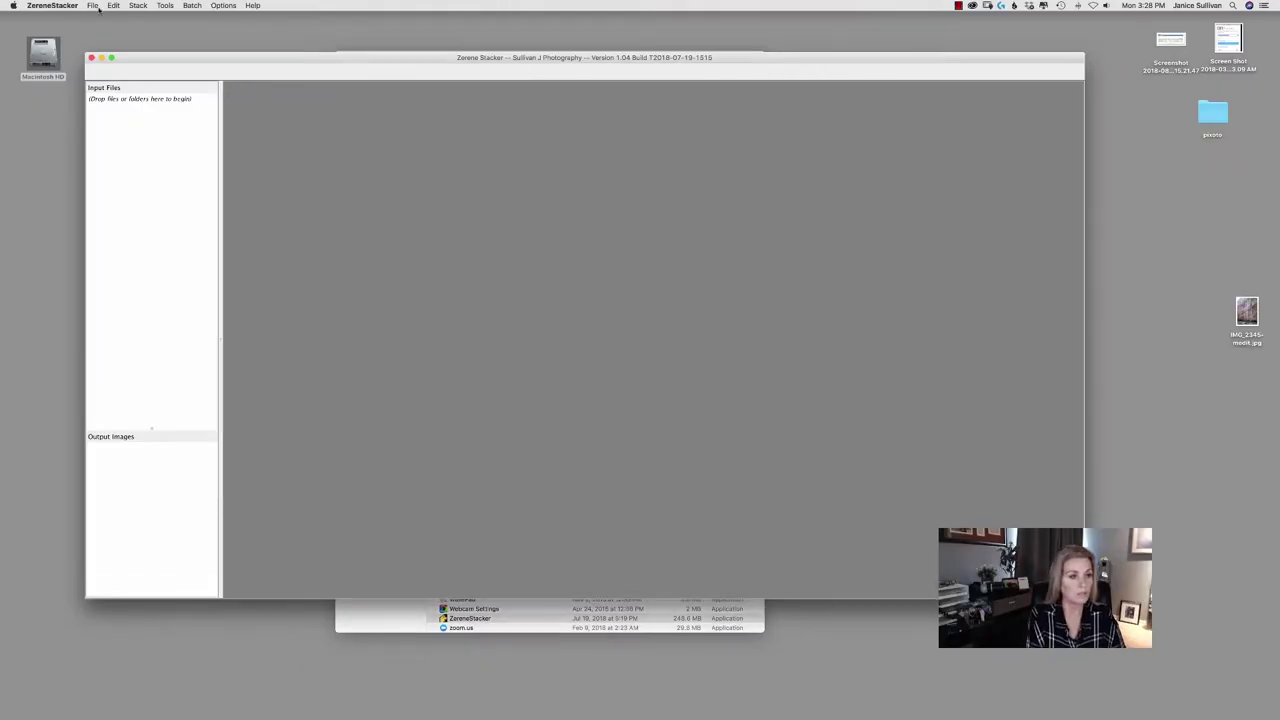
Use File > Add File(s) to select img_001.tif through img_030.tif from SourceImages
click(95, 6)
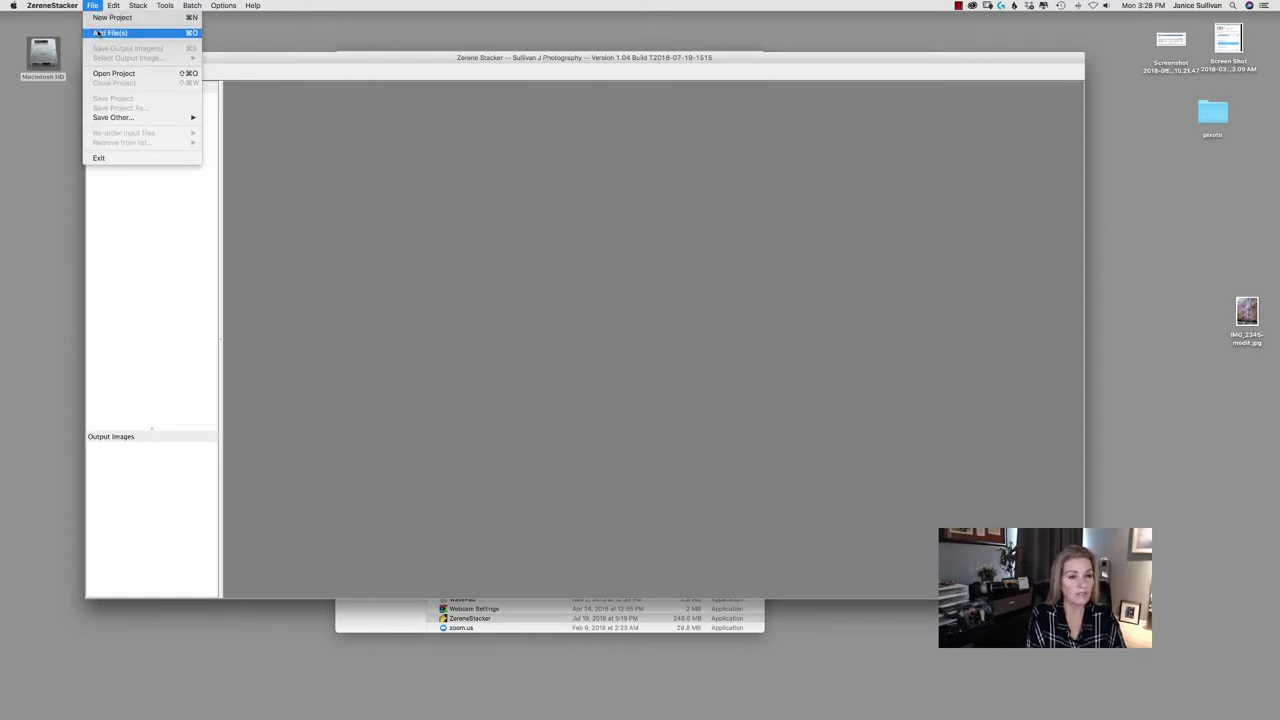
click(108, 33)
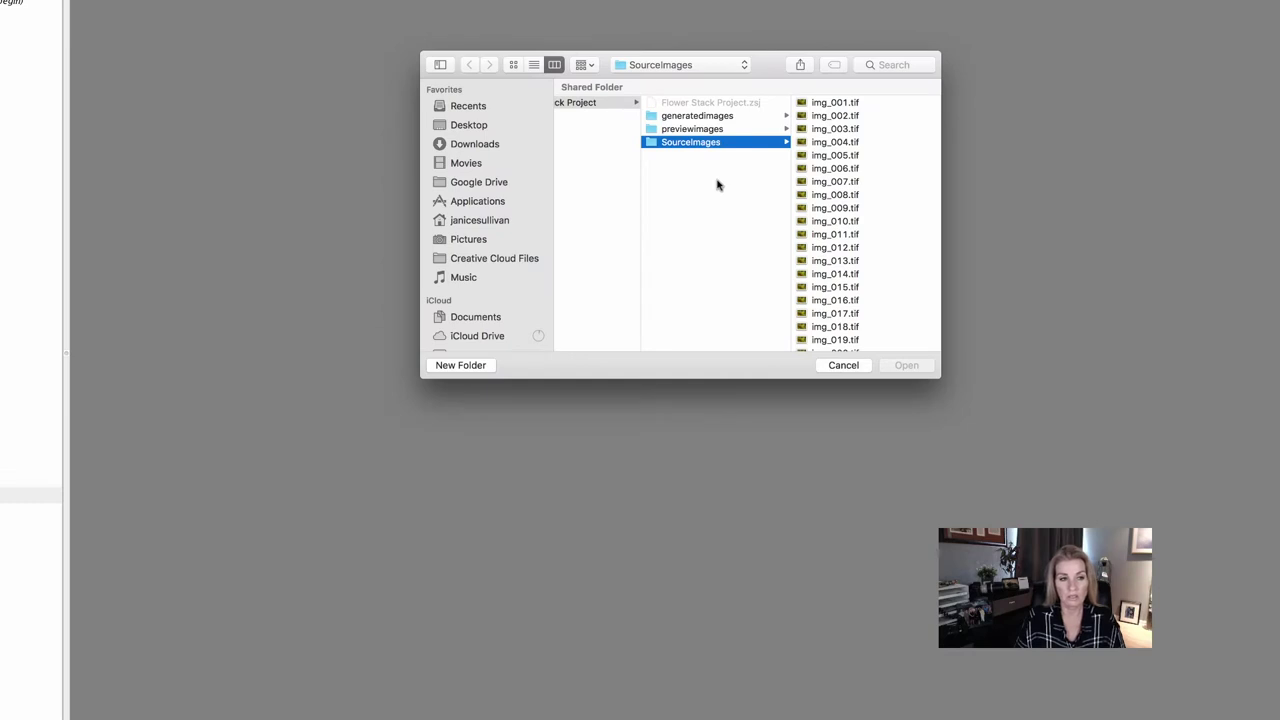
click(830, 104)
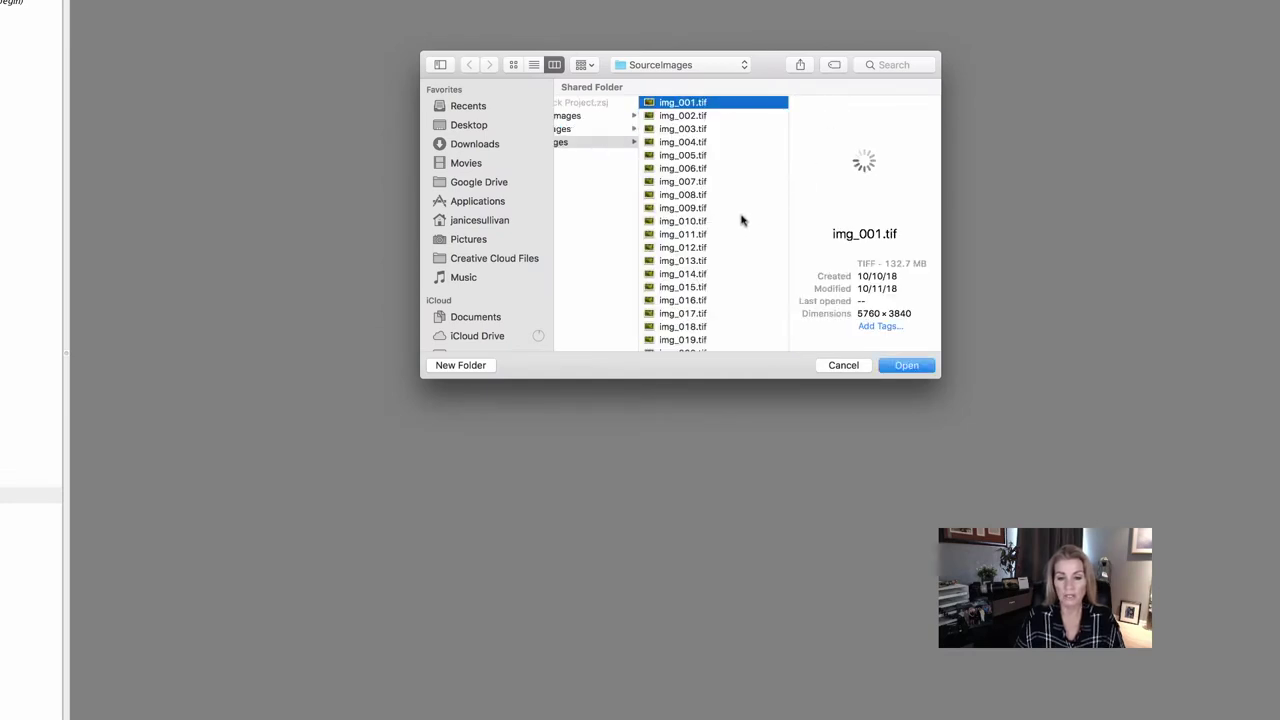
scroll(714, 255, down, 3)
scroll(689, 320, down, 4)
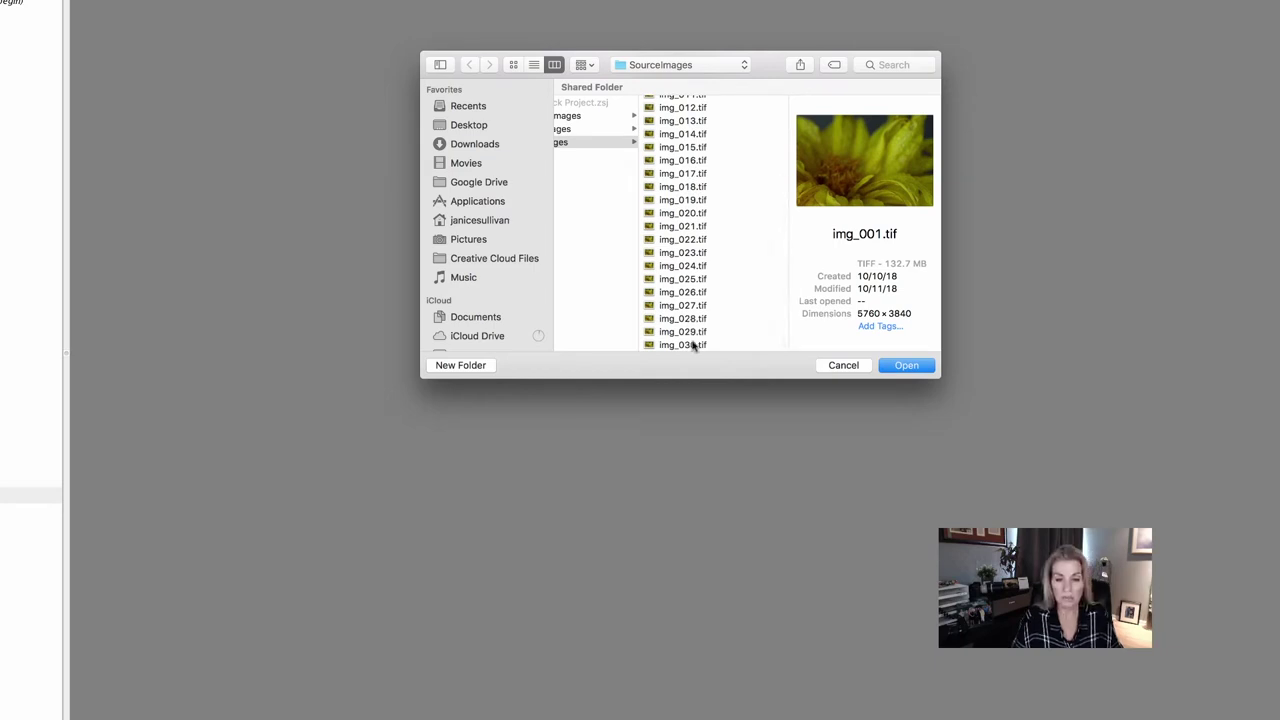
shift+click(692, 345)
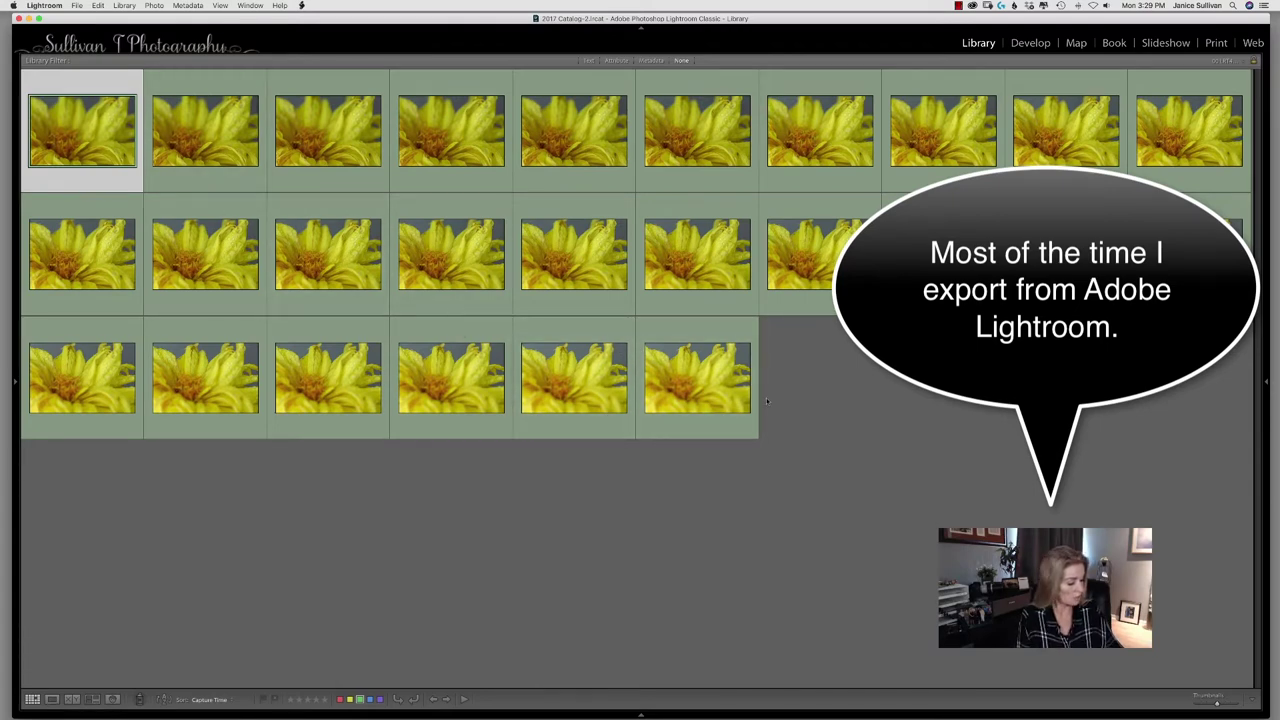
Select all 26 photos and export them to Zerene Stacker from the context menu
key(super+a)
right_click(688, 235)
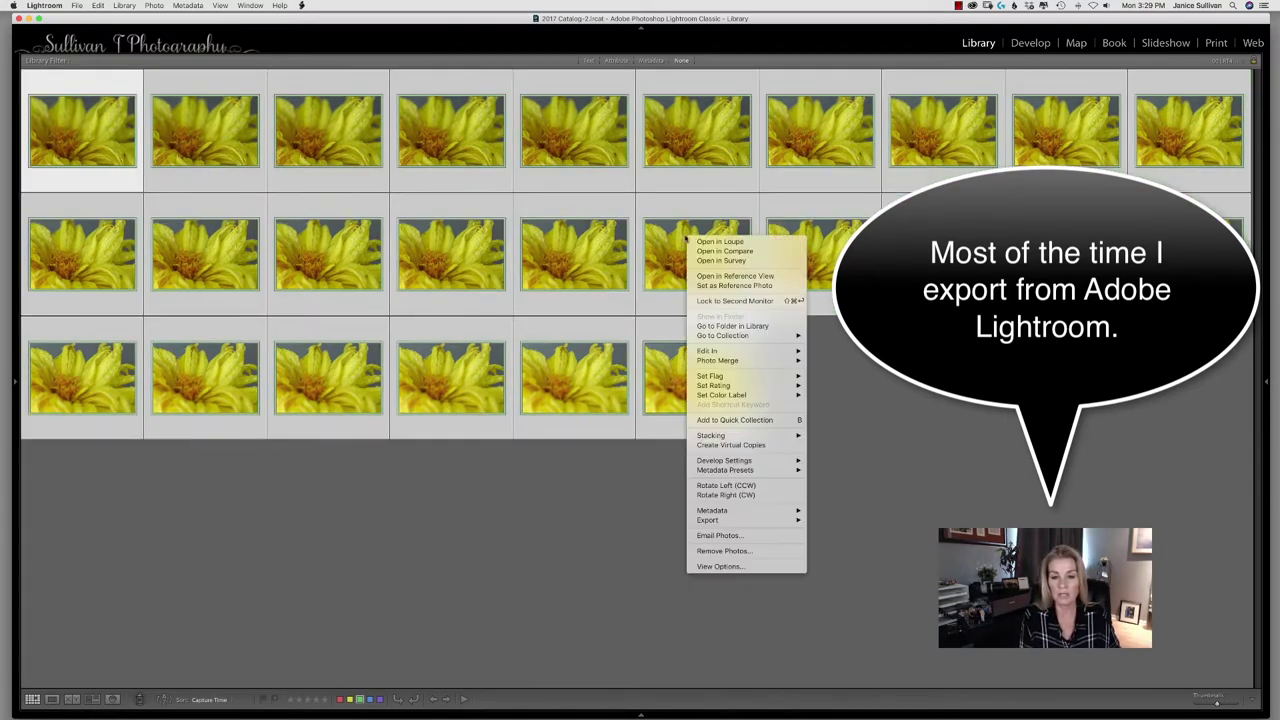
mouse_move(708, 520)
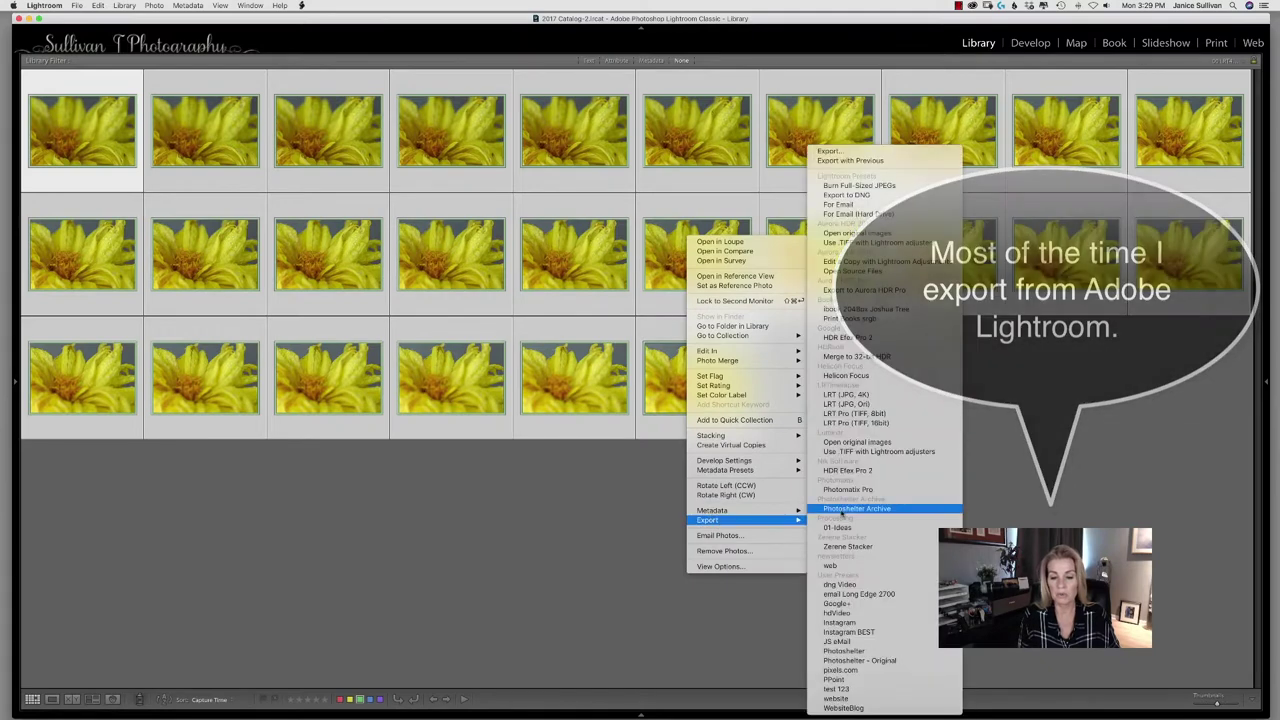
click(867, 547)
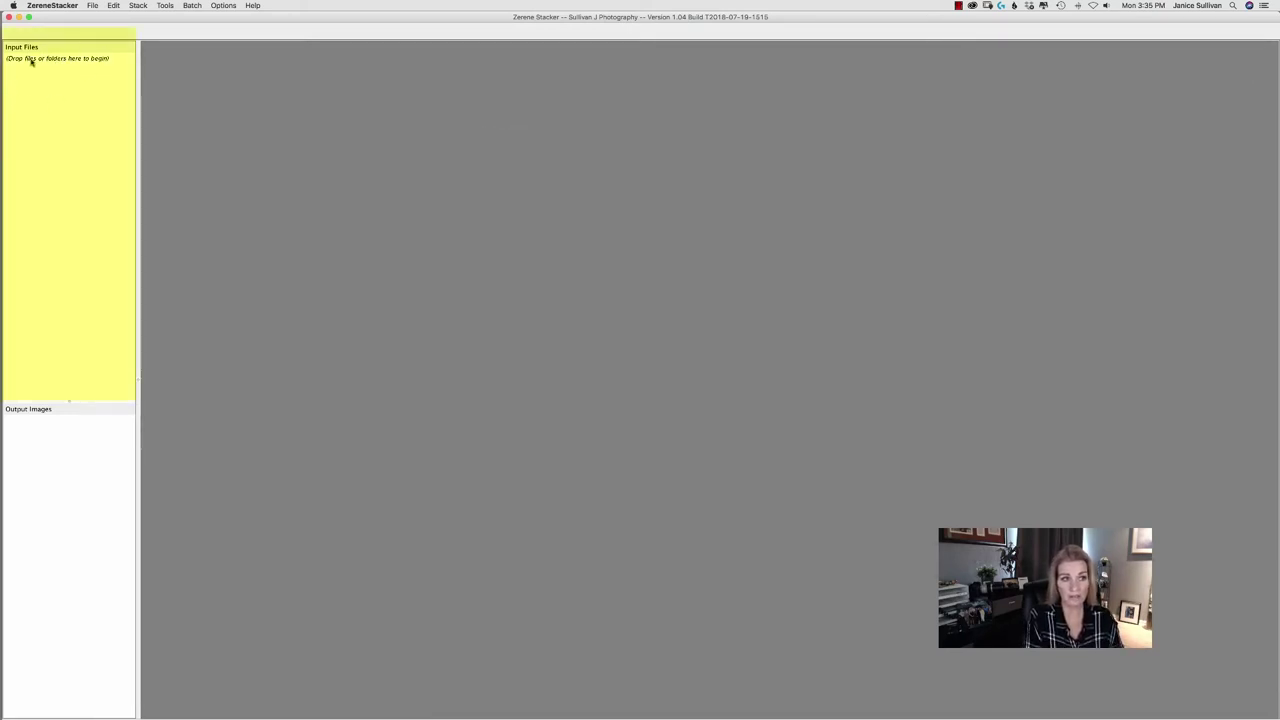
Drag all TIFFs from Macintosh HD > Movies > zerene basic stack into Input Files, then close Finder windows
drag(59, 19, 176, 19)
click(42, 52)
double_click(40, 52)
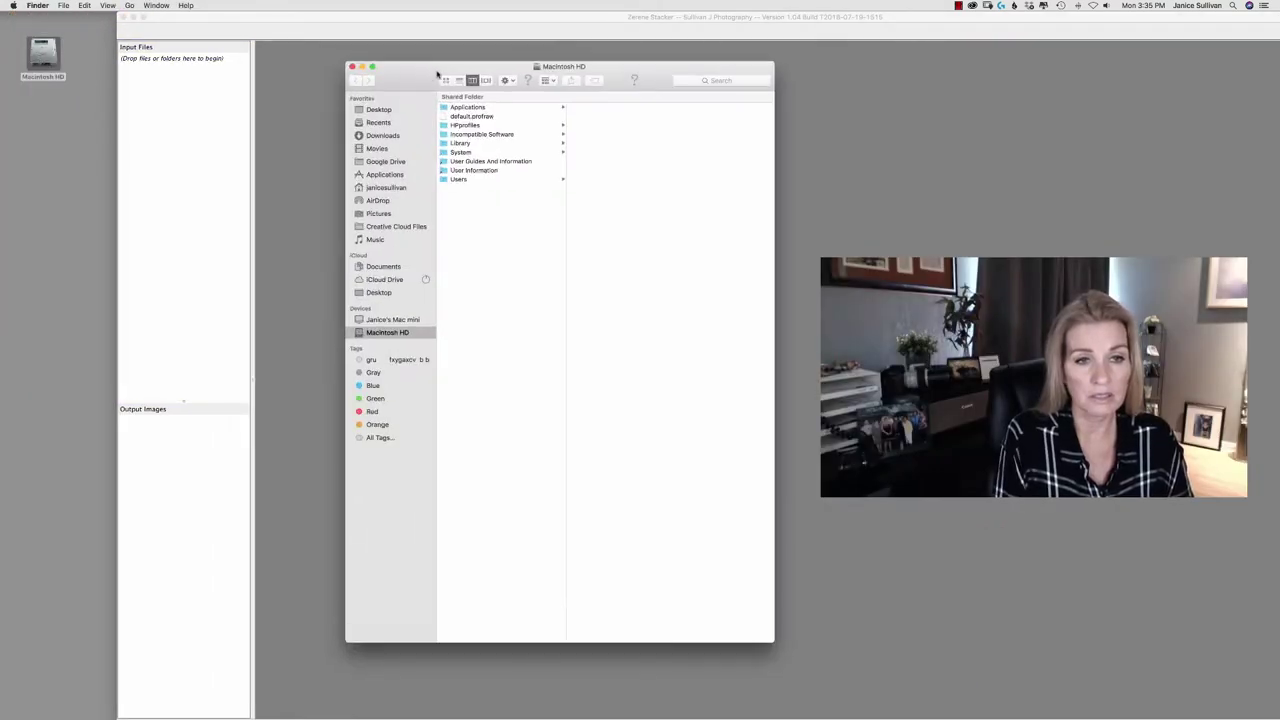
click(380, 148)
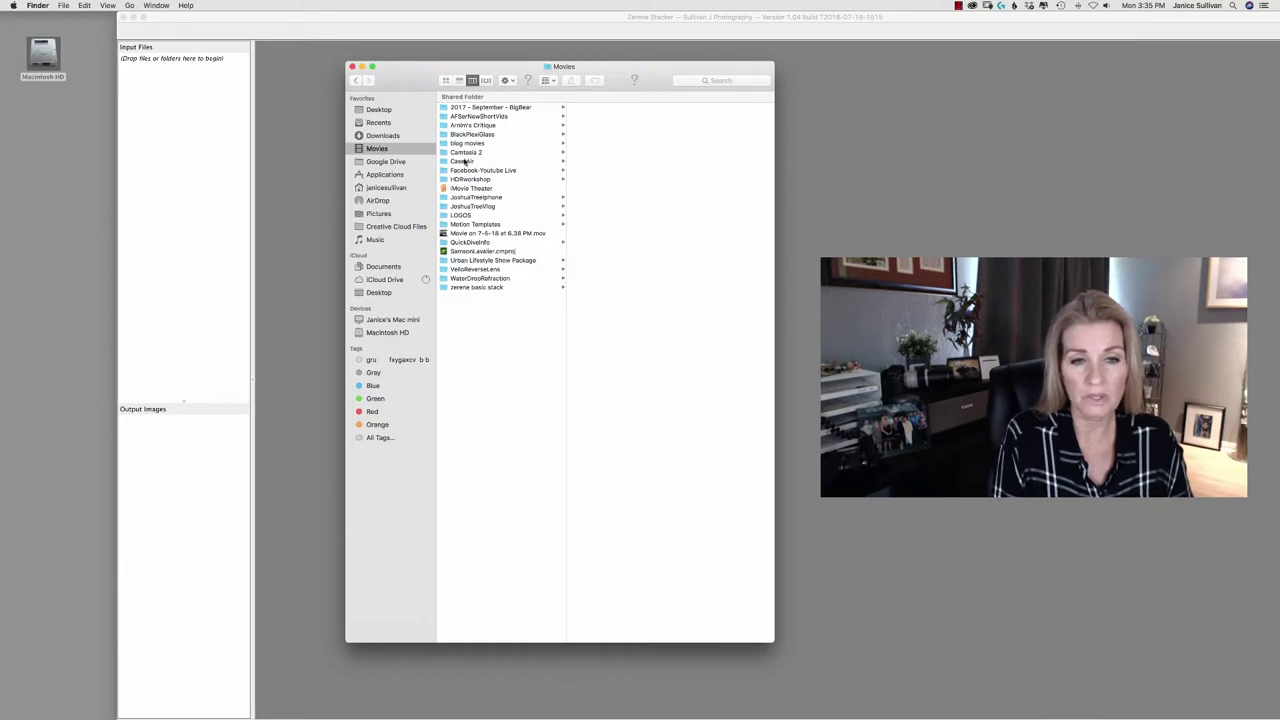
click(481, 288)
click(594, 332)
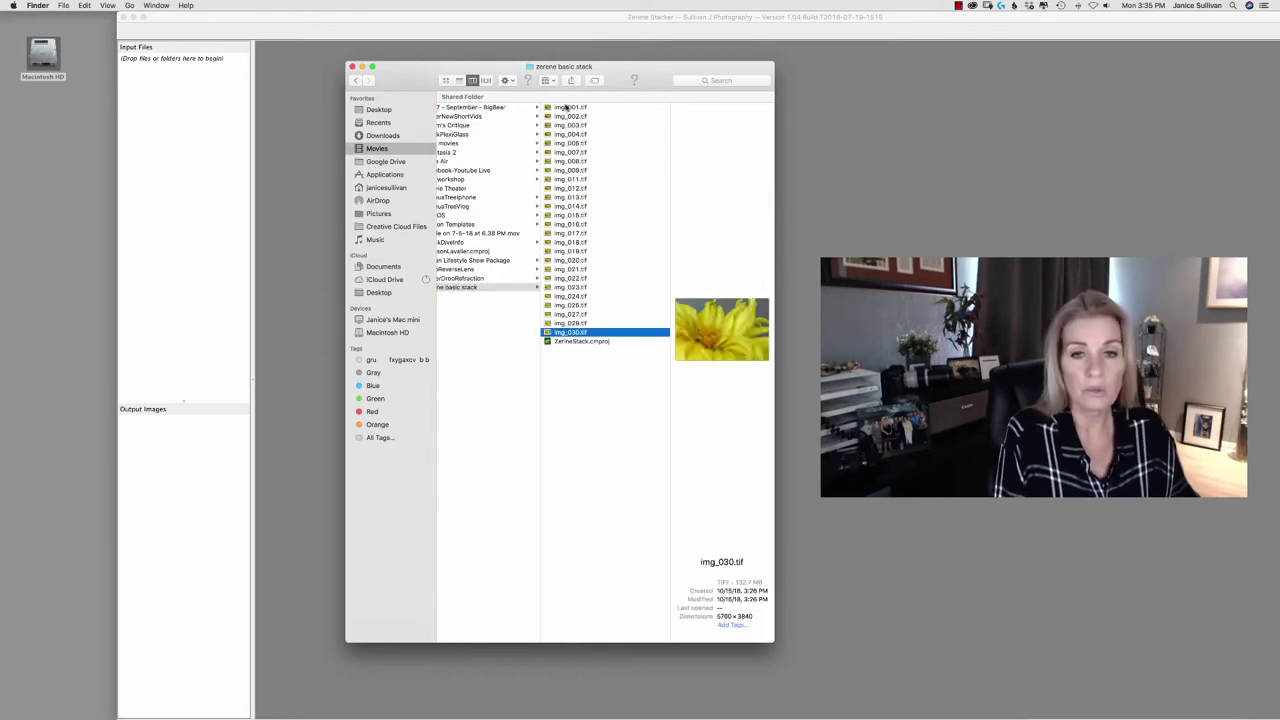
shift+click(567, 108)
drag(576, 196, 195, 196)
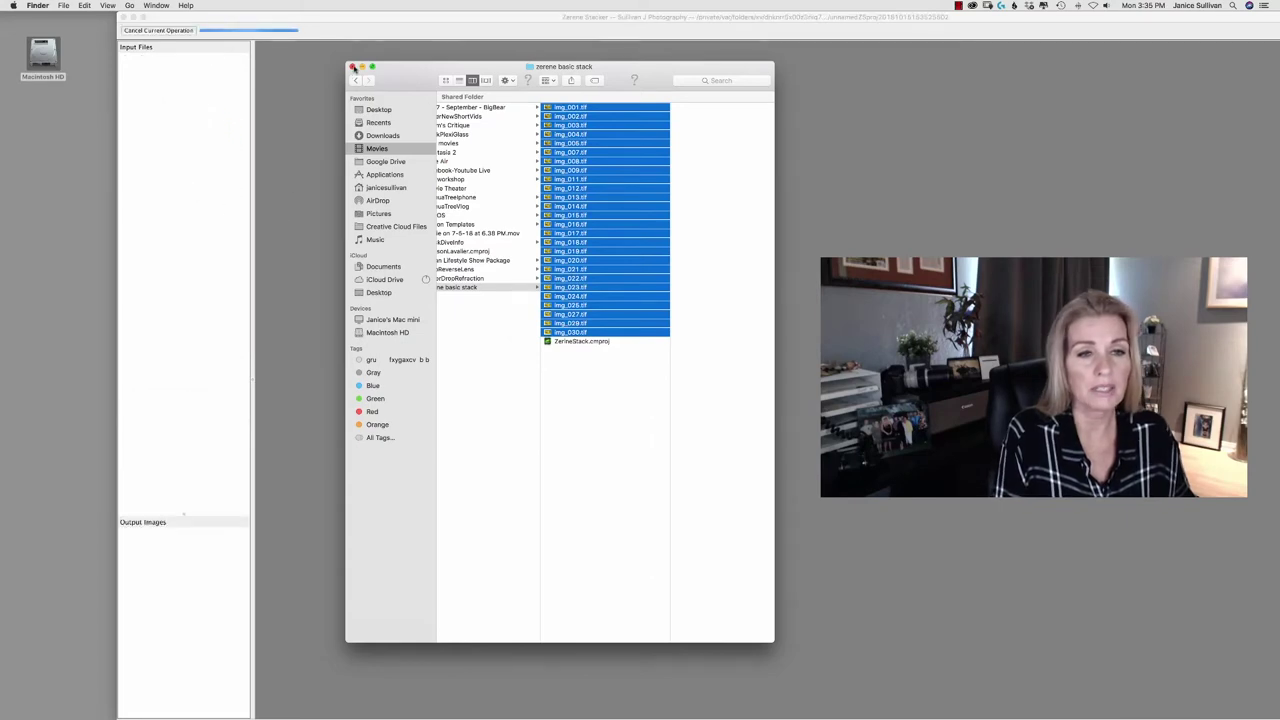
click(352, 66)
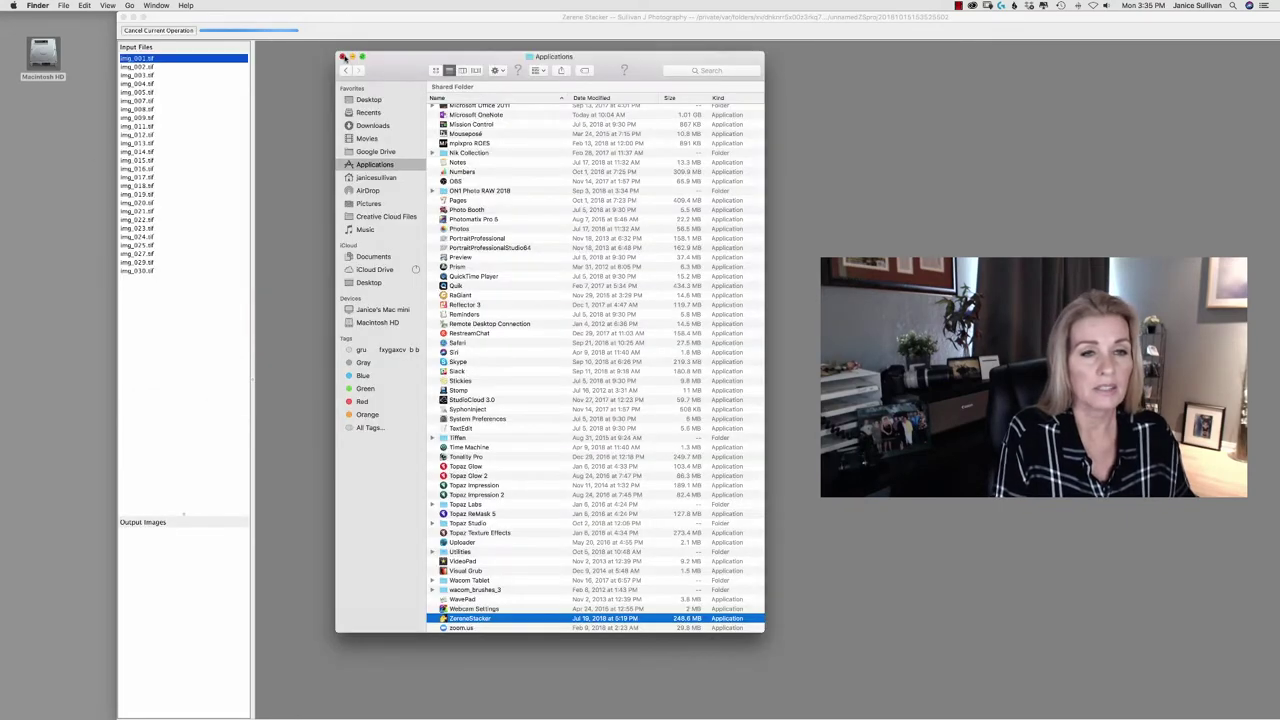
click(342, 57)
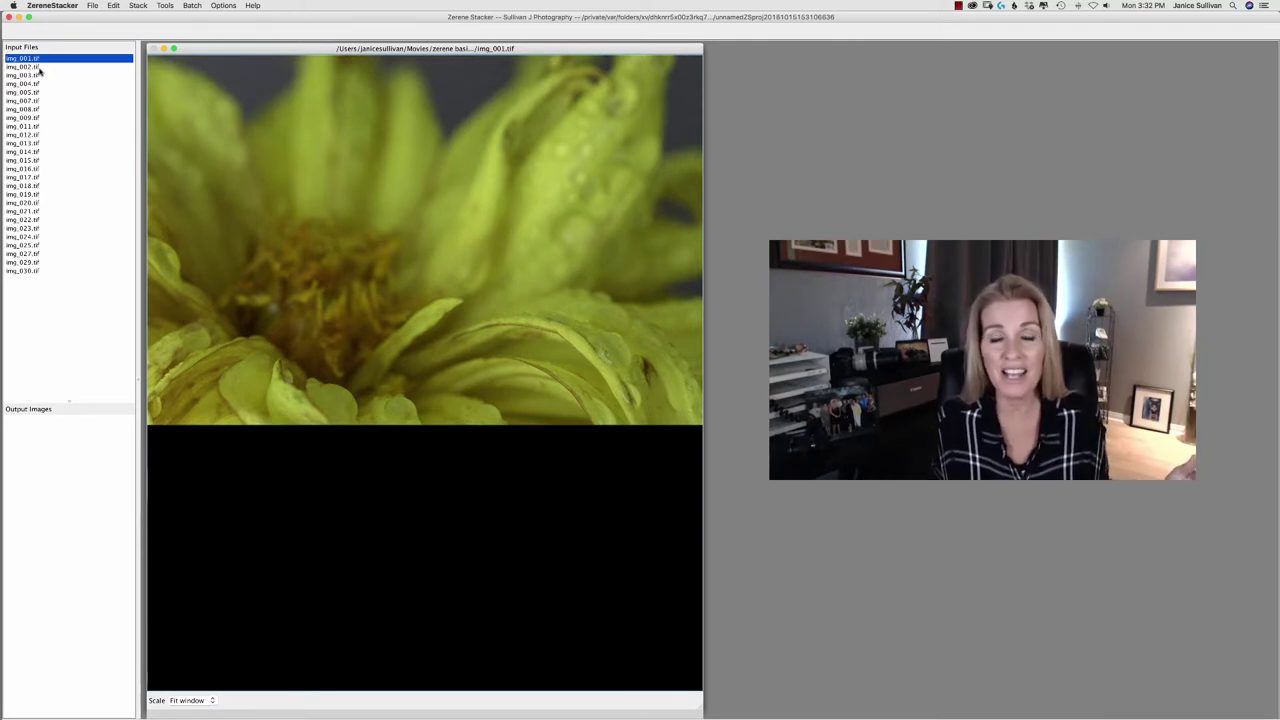
Open the Stack menu in Zerene Stacker's menu bar
click(137, 6)
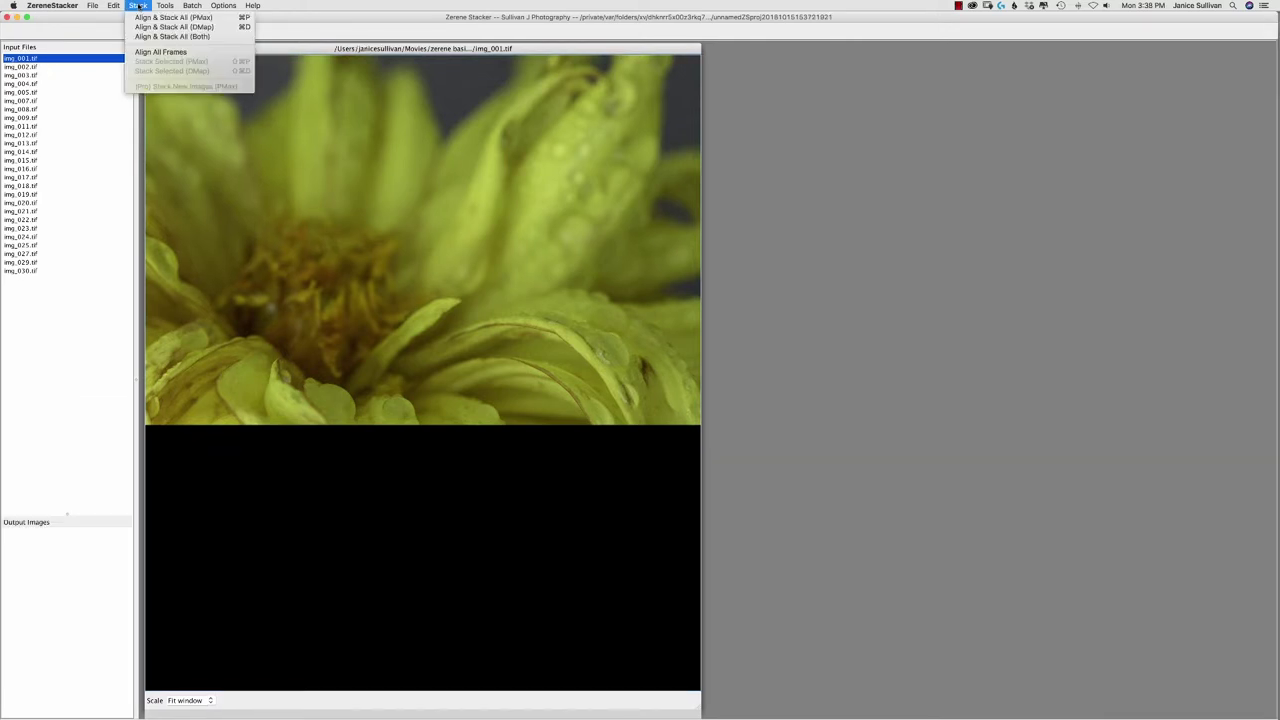
Run Stack > Align & Stack All (Both) to produce the PMax output and start DMap
click(203, 37)
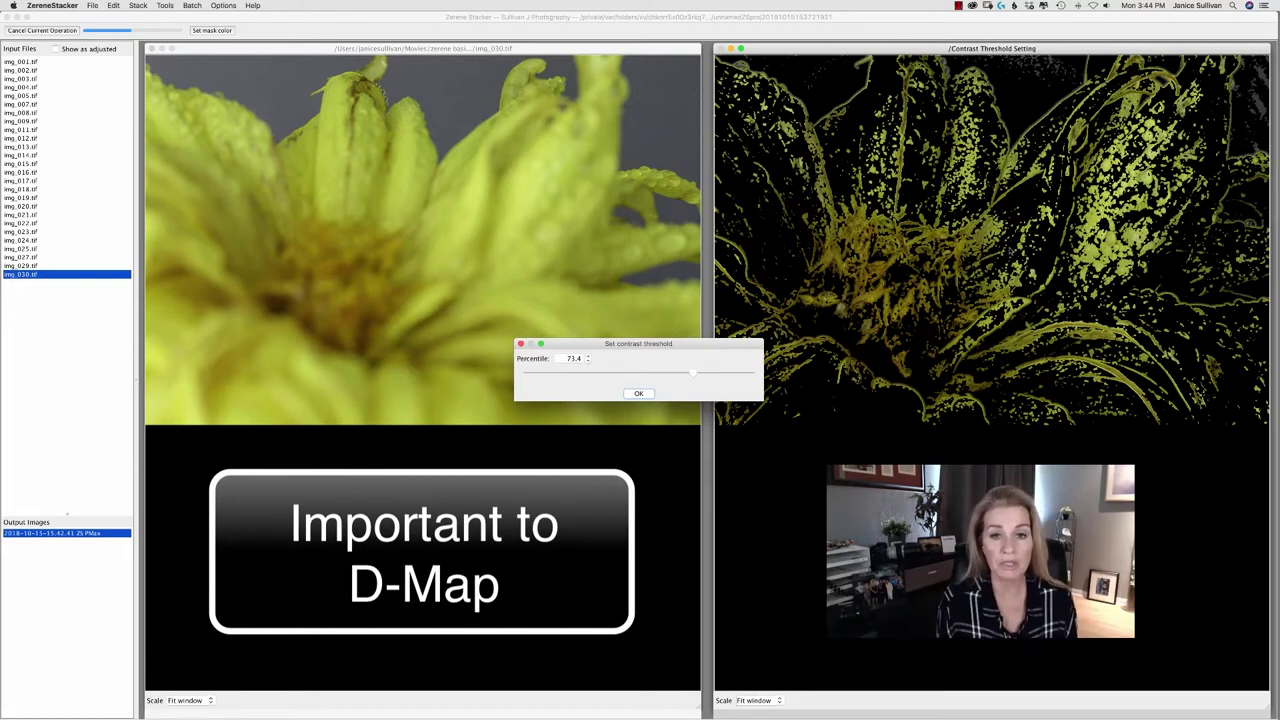
Sweep the DMap contrast threshold Percentile slider down to about 2, up to 100, then back to about 95
click(652, 374)
drag(652, 376, 531, 375)
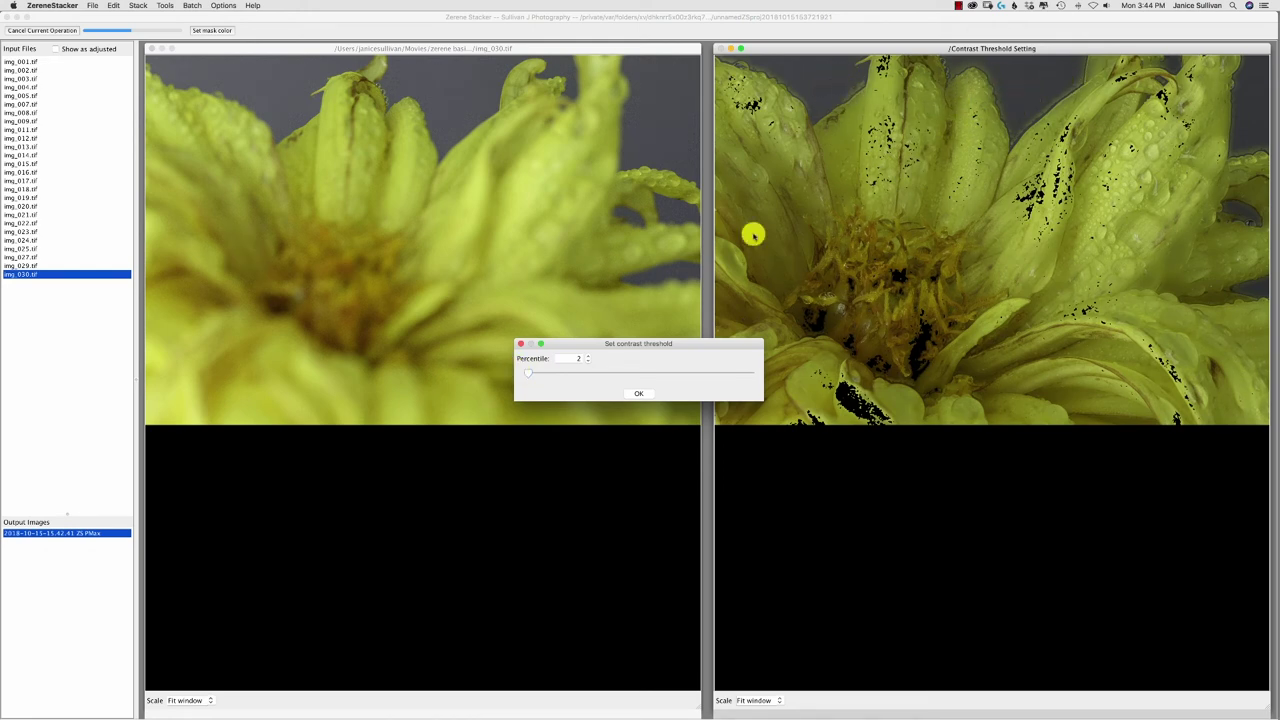
drag(529, 376, 560, 372)
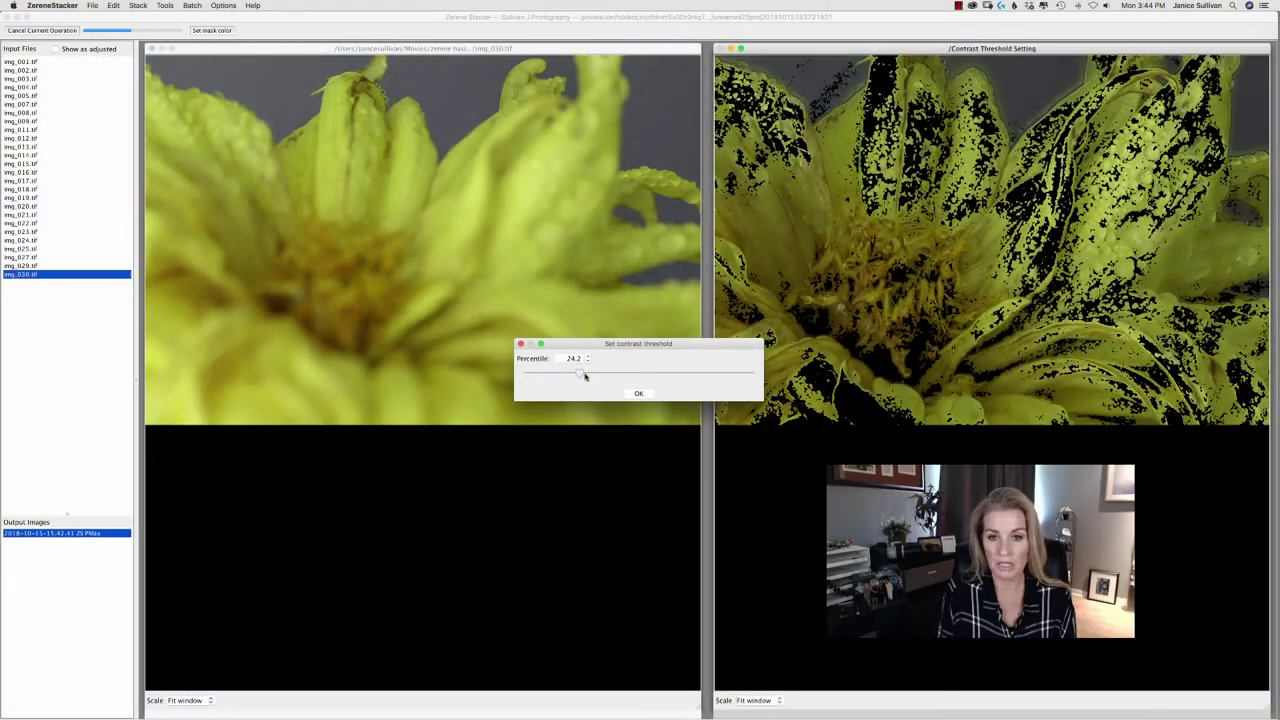
drag(586, 373, 838, 381)
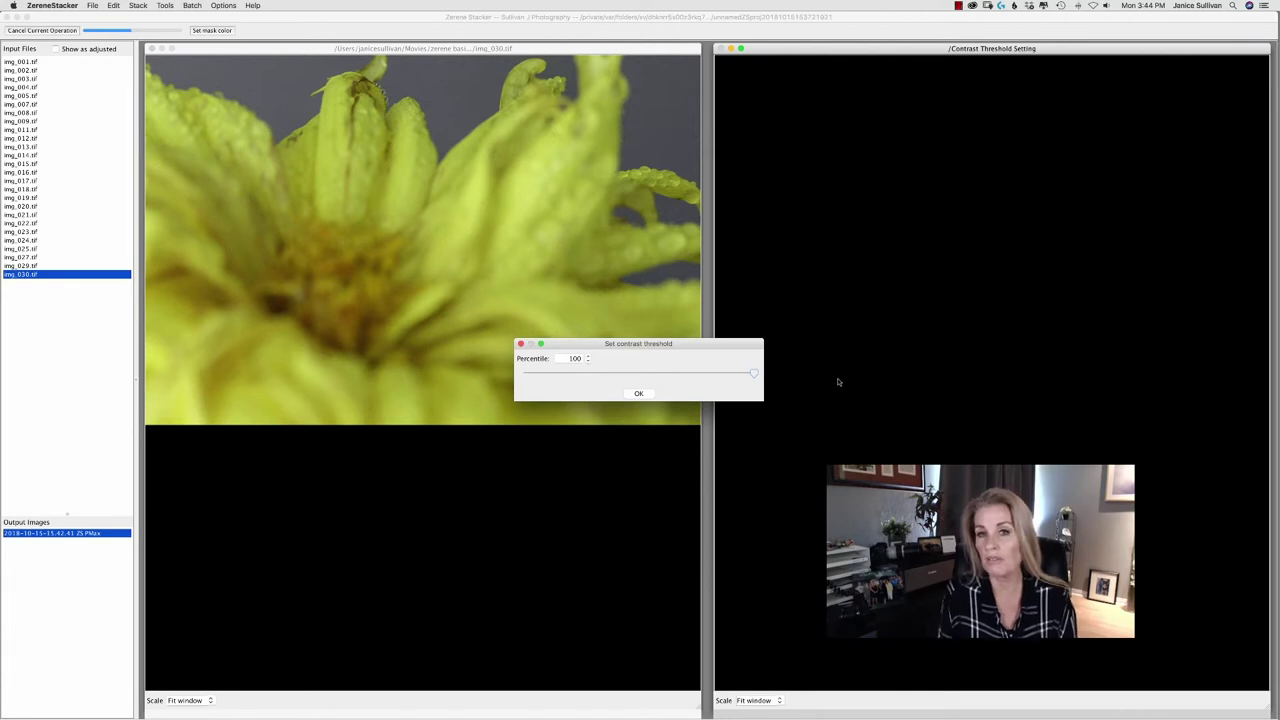
drag(758, 381, 639, 379)
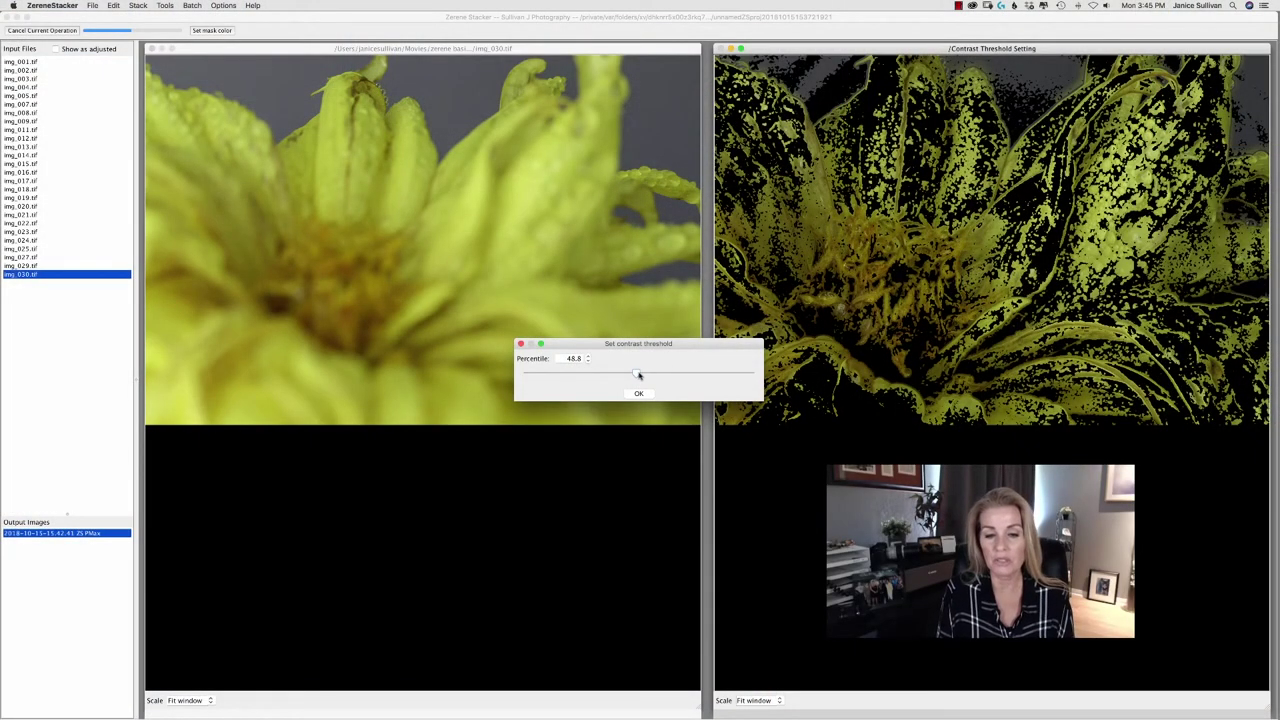
Adjust the contrast threshold Percentile slider, settling at 76.6, and accept the dialog
drag(638, 374, 643, 373)
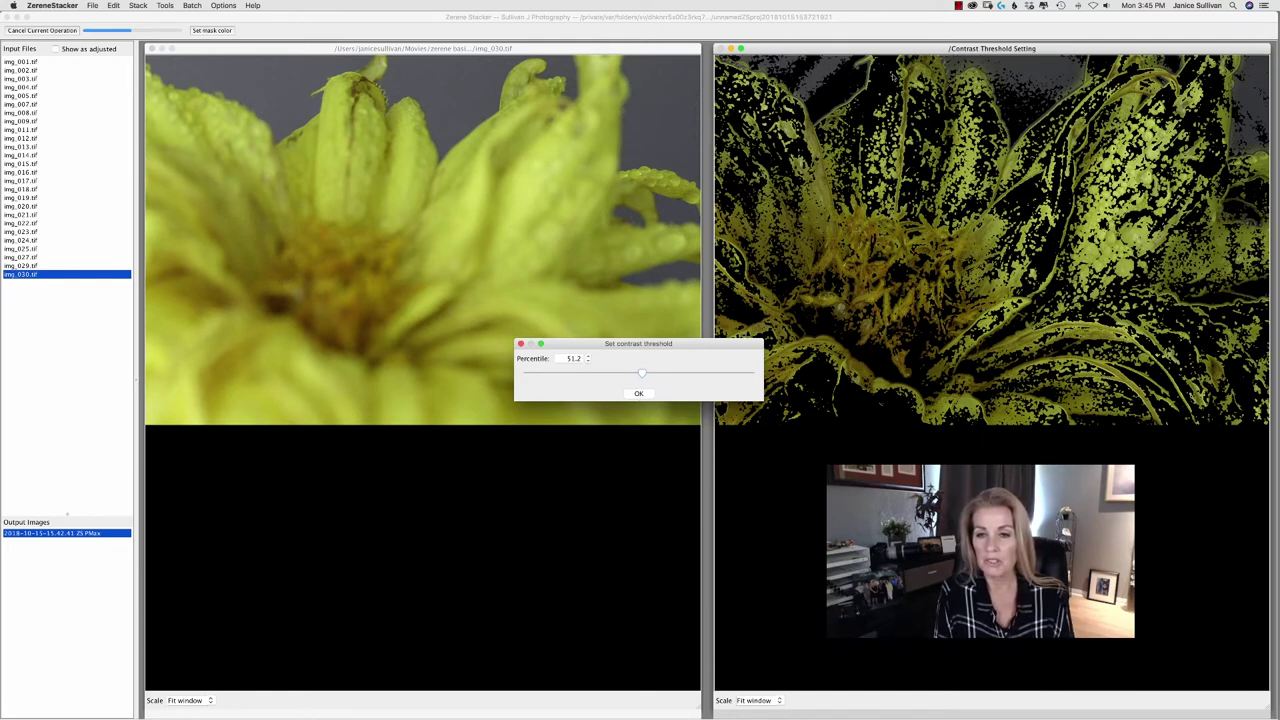
drag(642, 373, 719, 372)
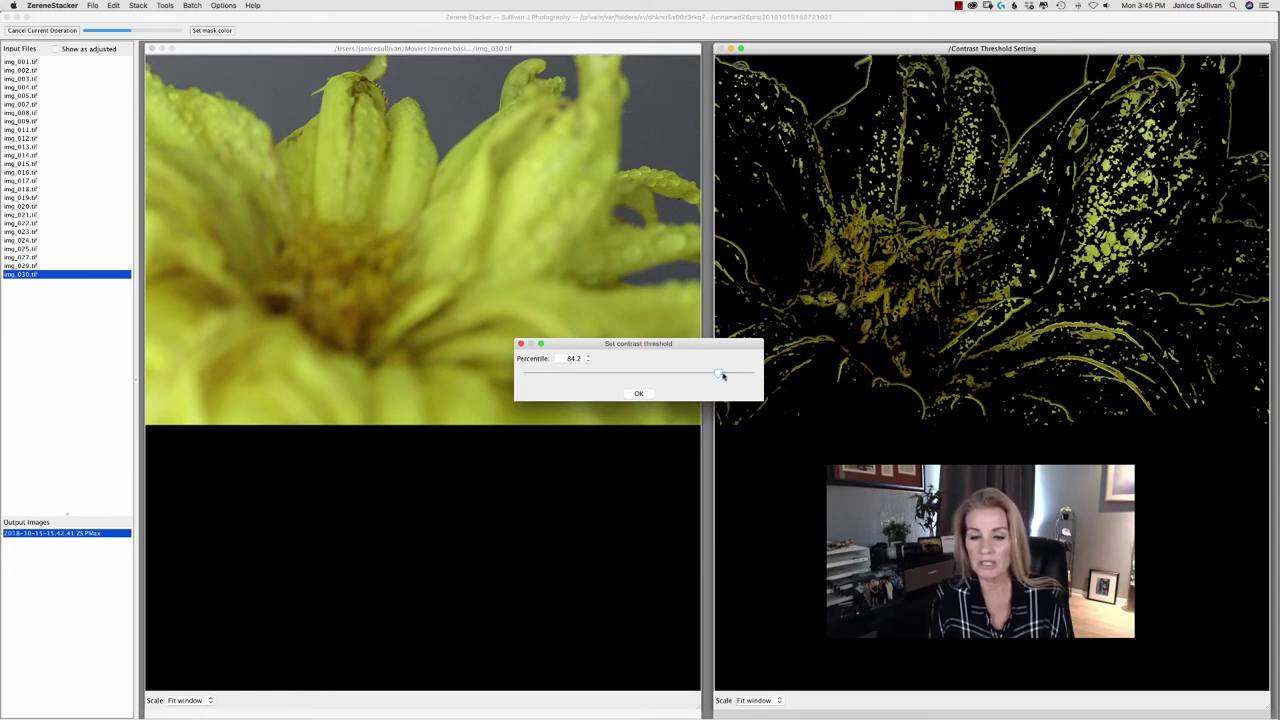
drag(718, 376, 699, 375)
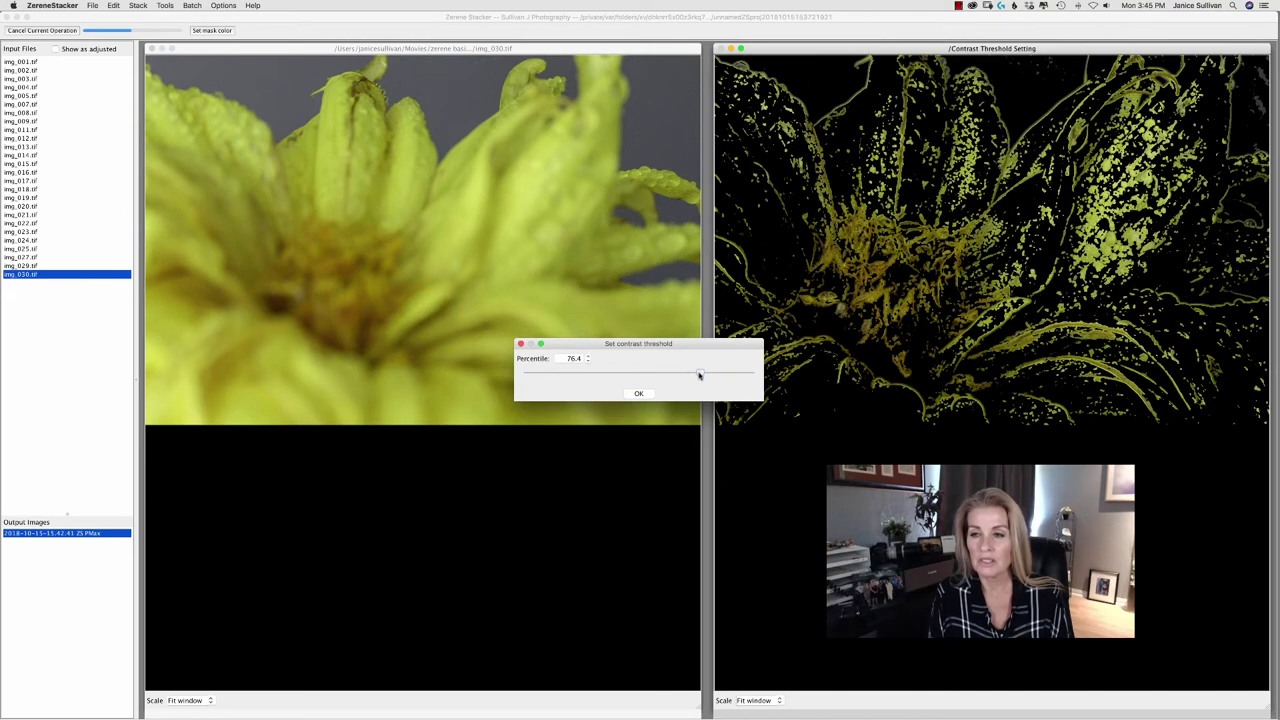
click(640, 394)
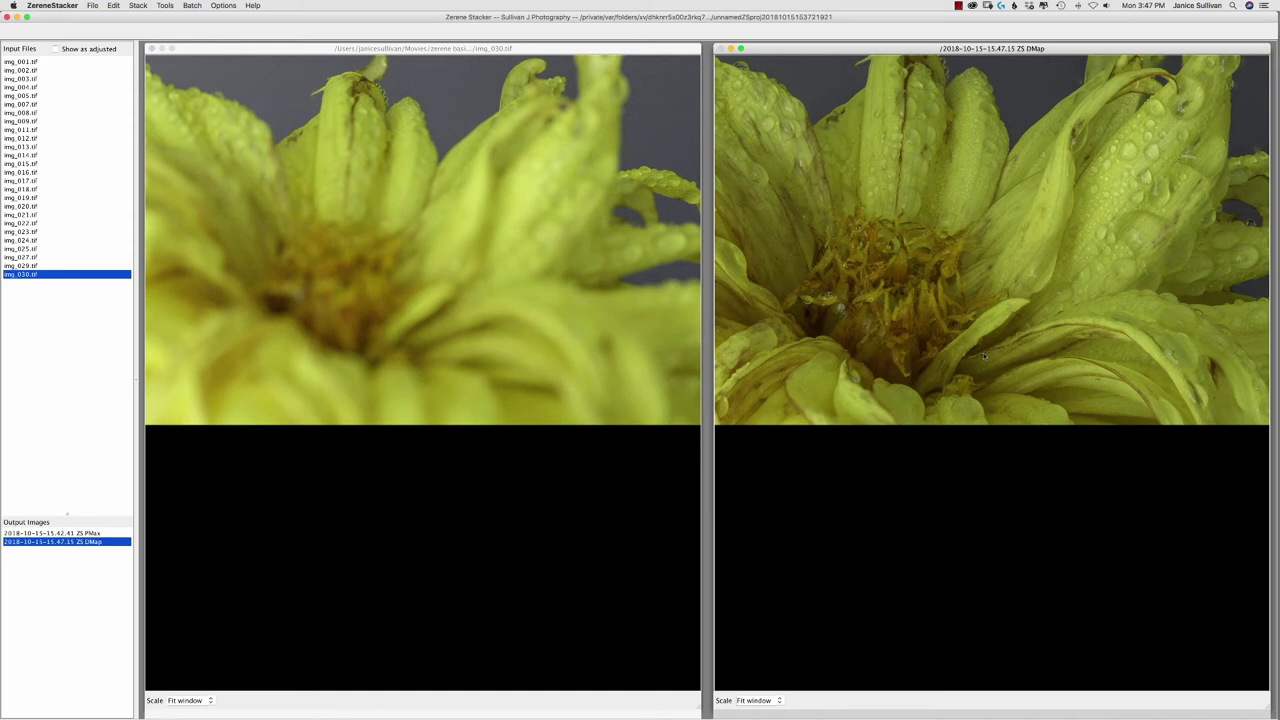
Browse the source frames from img_009 and show img_013 beside the DMap output
click(35, 121)
key(Down)
key(Down)
key(Down)
key(Down)
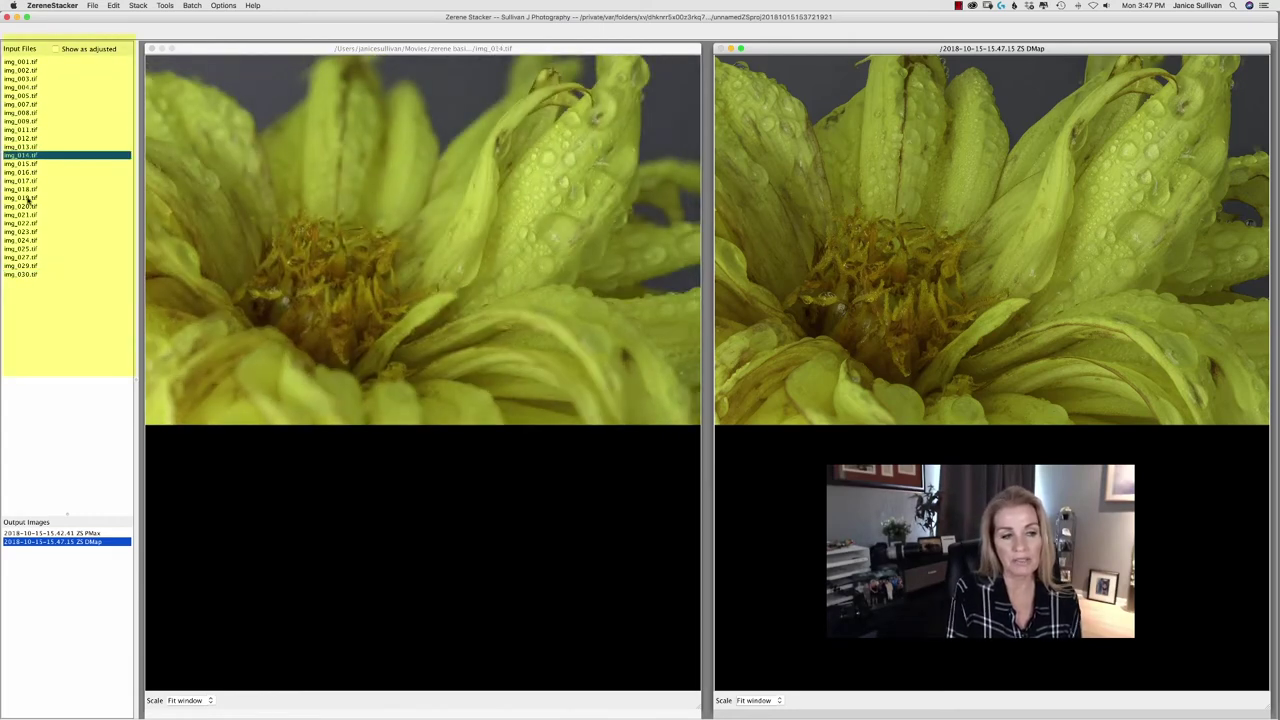
key(Down)
key(Down)
key(Down)
key(Down)
key(Down)
key(Down)
key(Down)
key(Down)
key(Down)
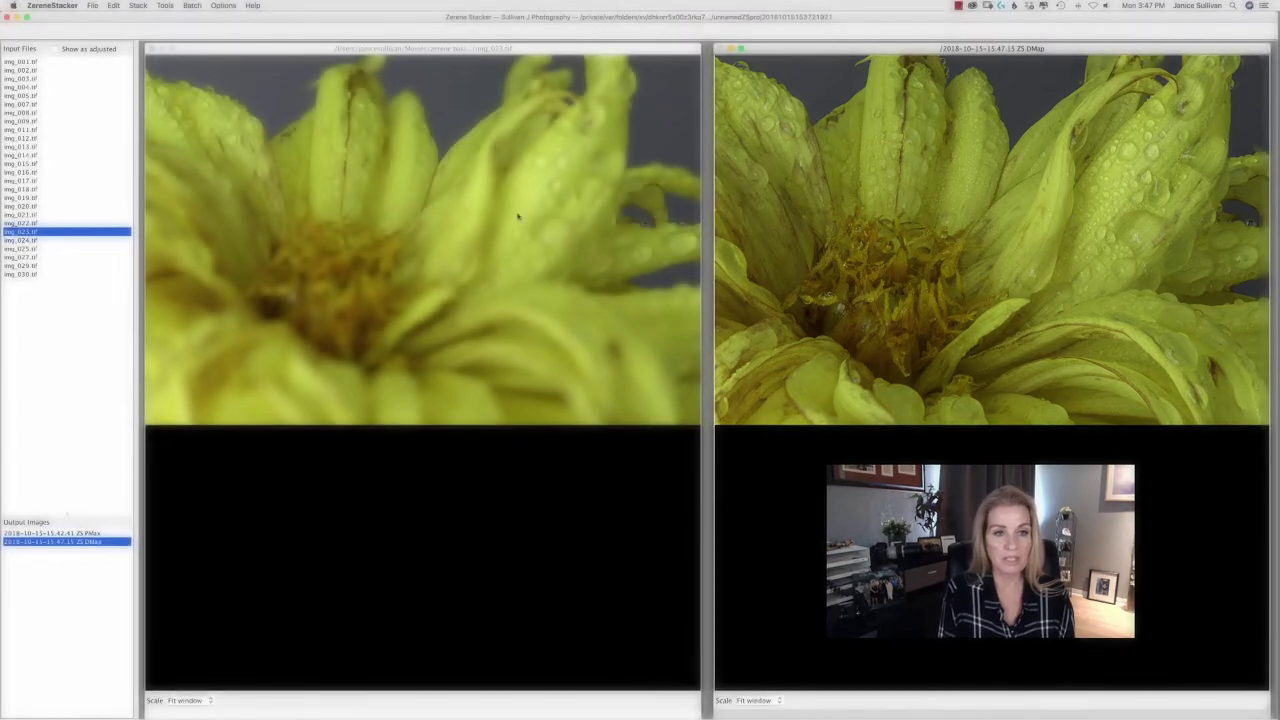
click(22, 146)
click(776, 232)
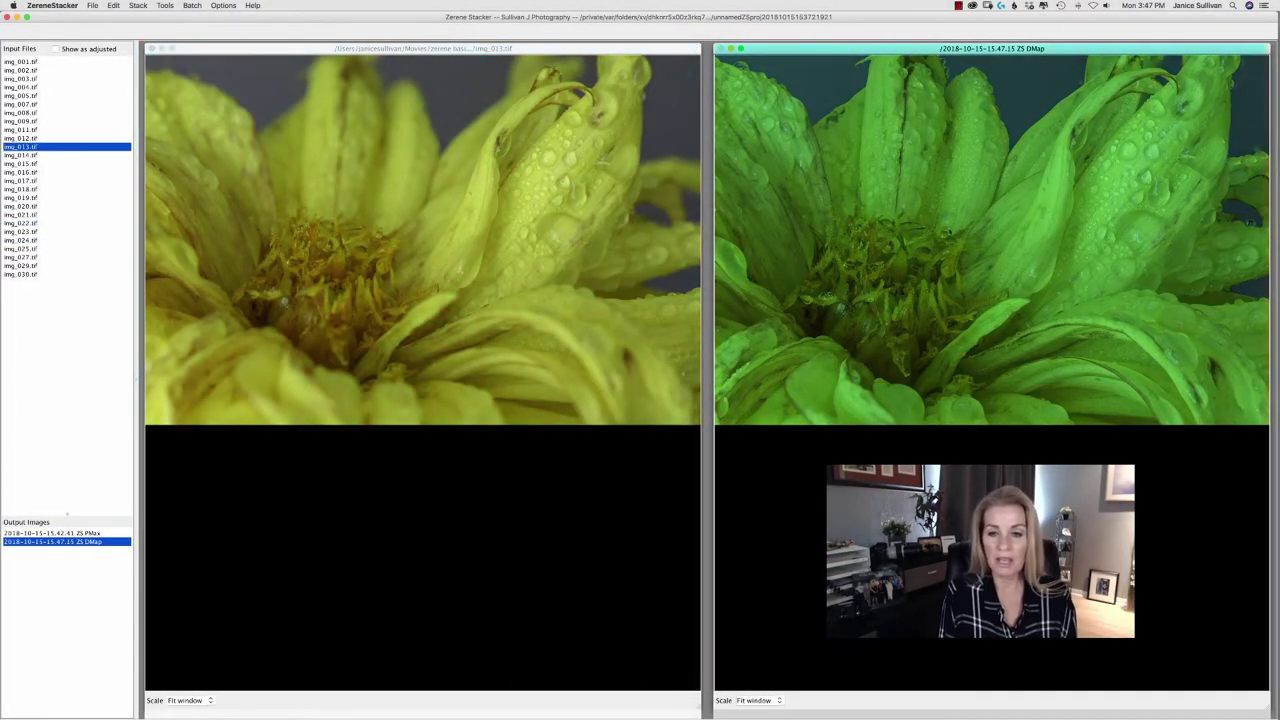
Zoom the DMap output to 100%, then 200%, and scroll up to the upper petal edge
click(758, 700)
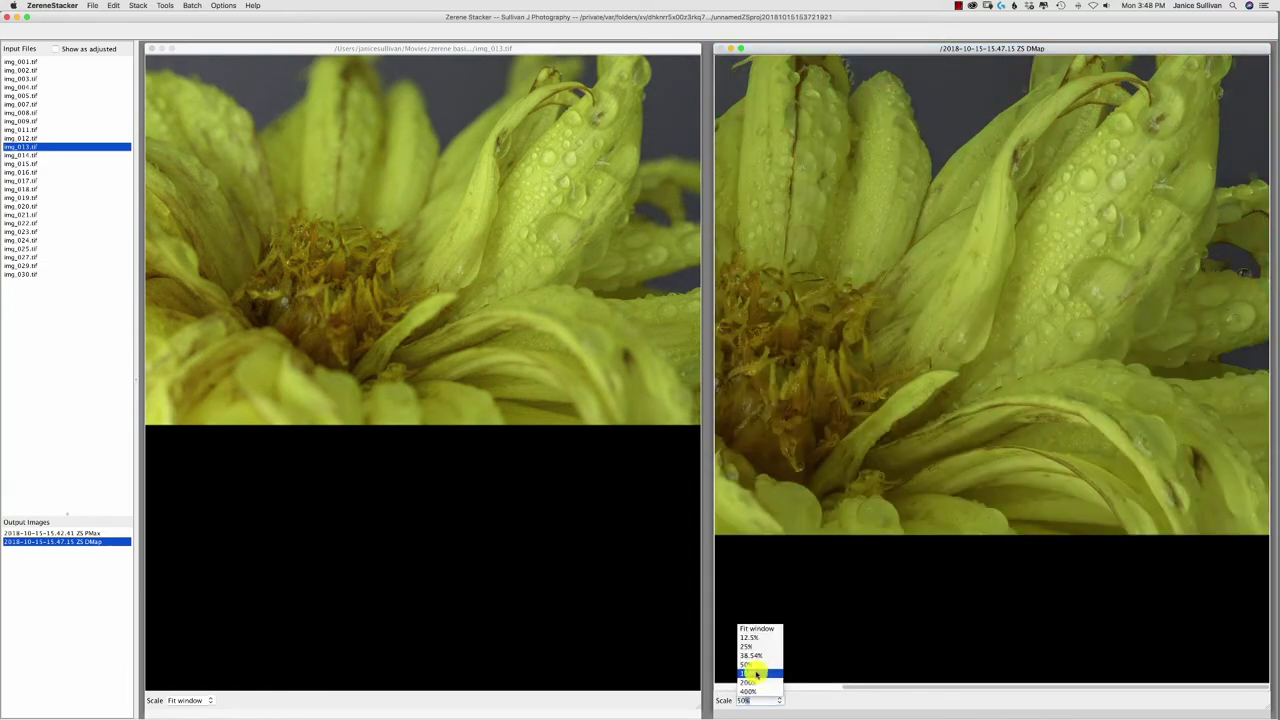
click(757, 674)
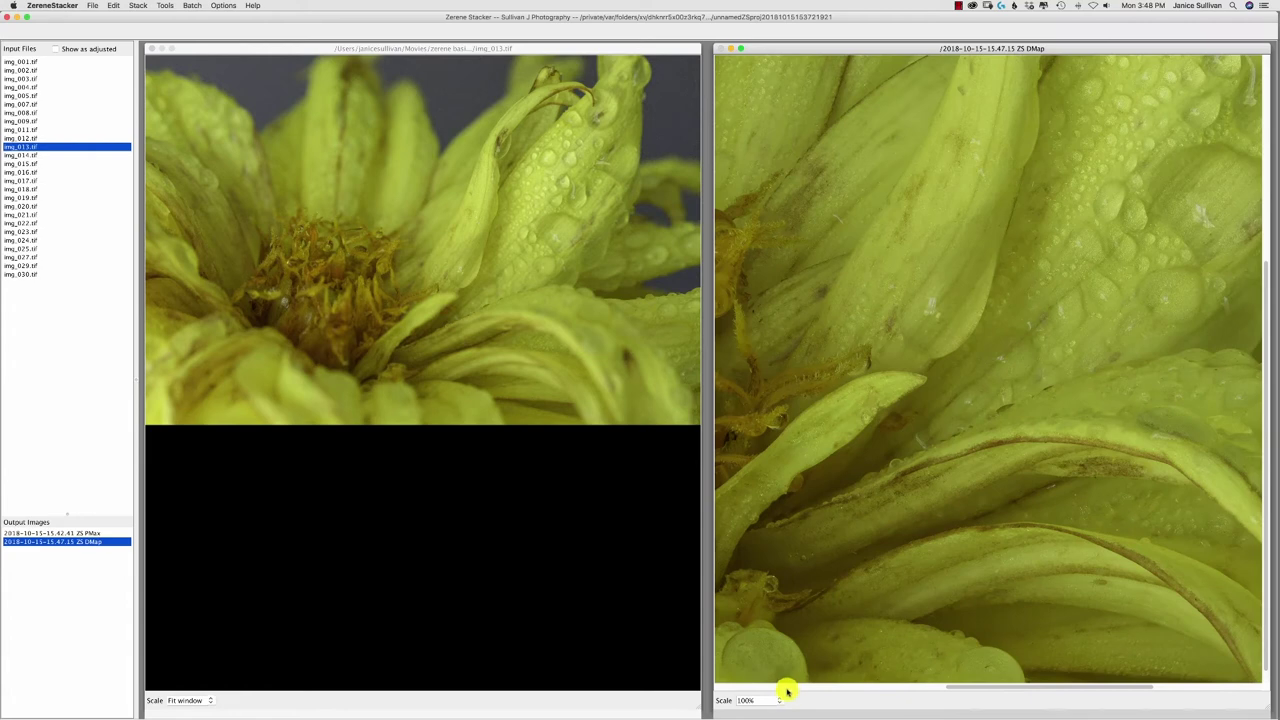
click(781, 700)
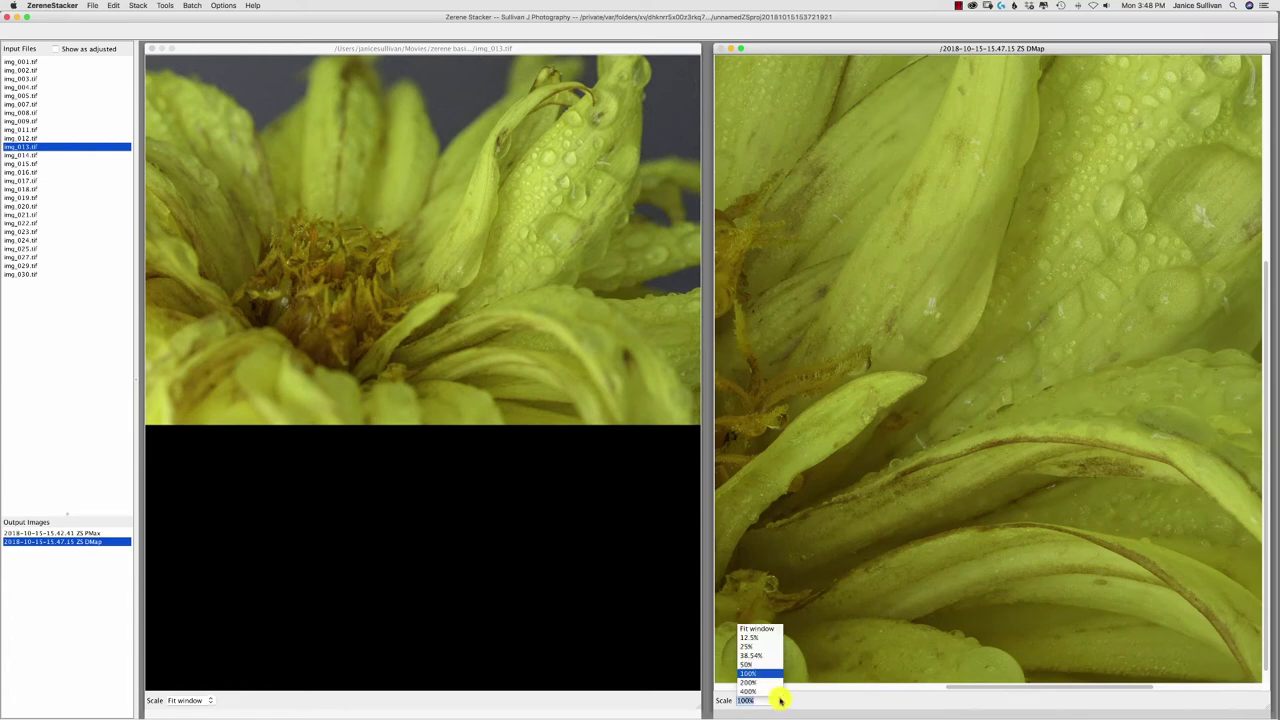
click(770, 683)
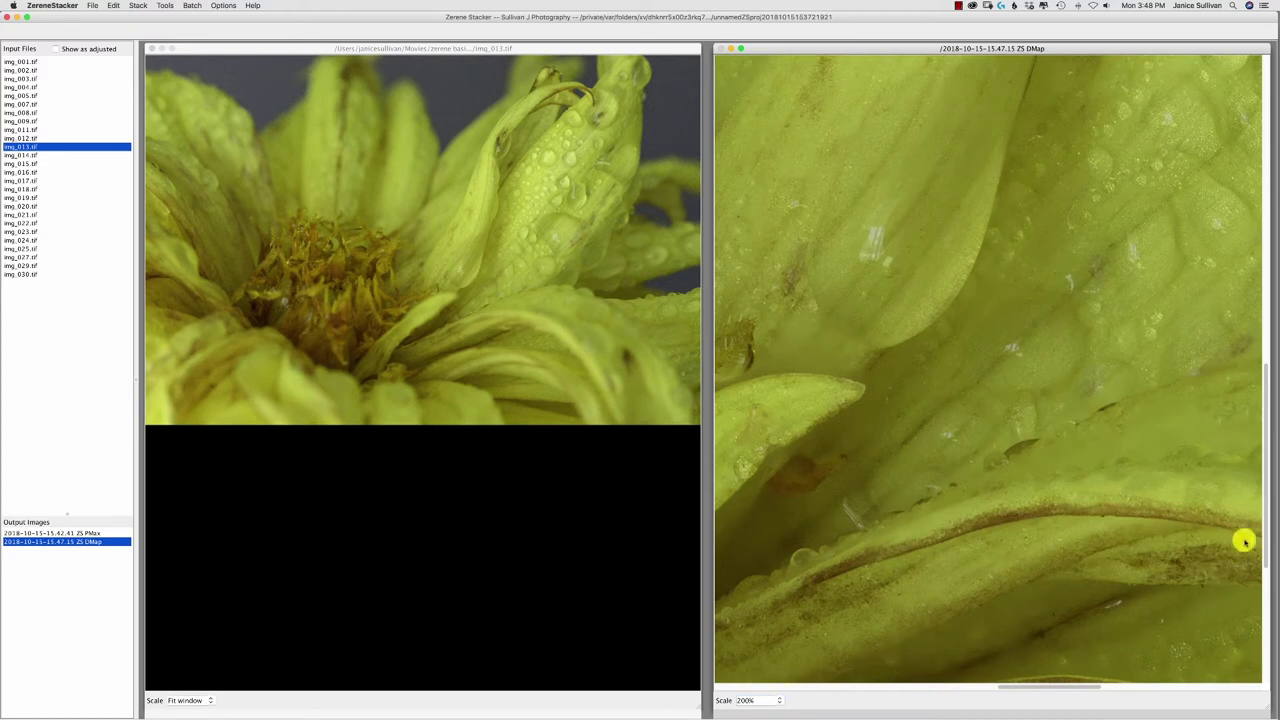
drag(1267, 535, 1260, 177)
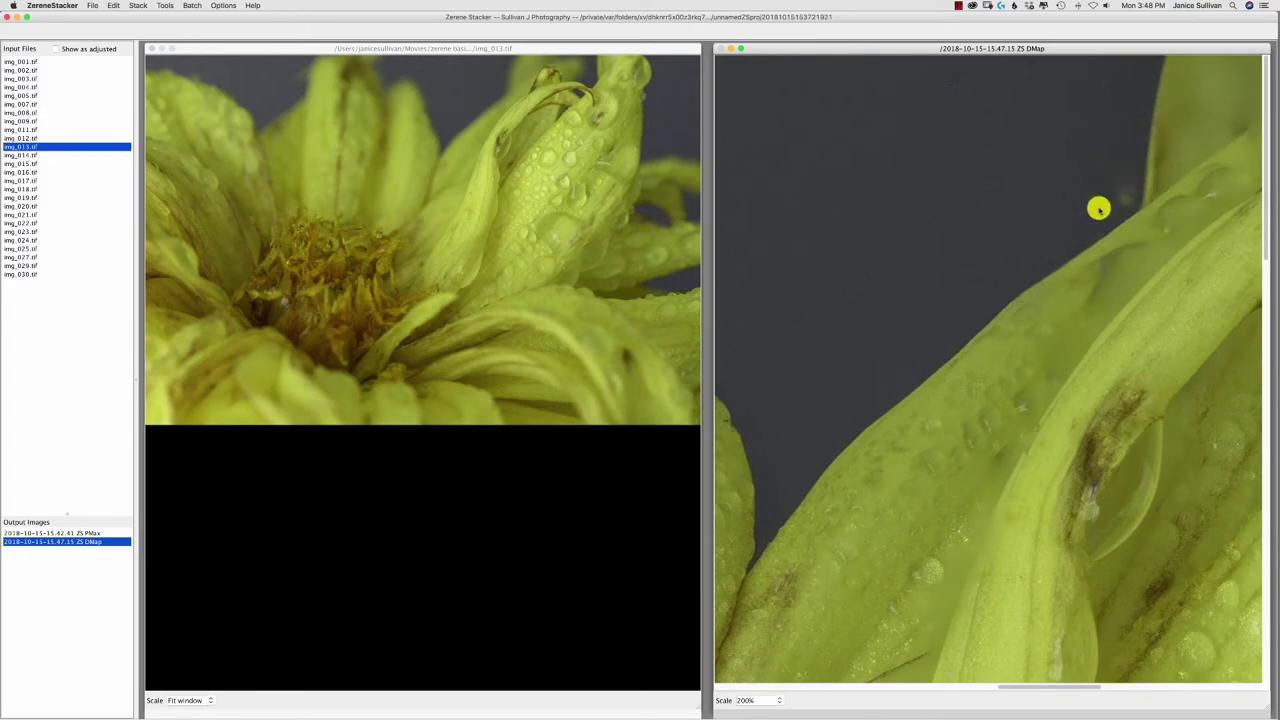
click(1130, 192)
click(188, 700)
Show source frame img_025 and magnify the left viewer from 50% to 200%
click(195, 667)
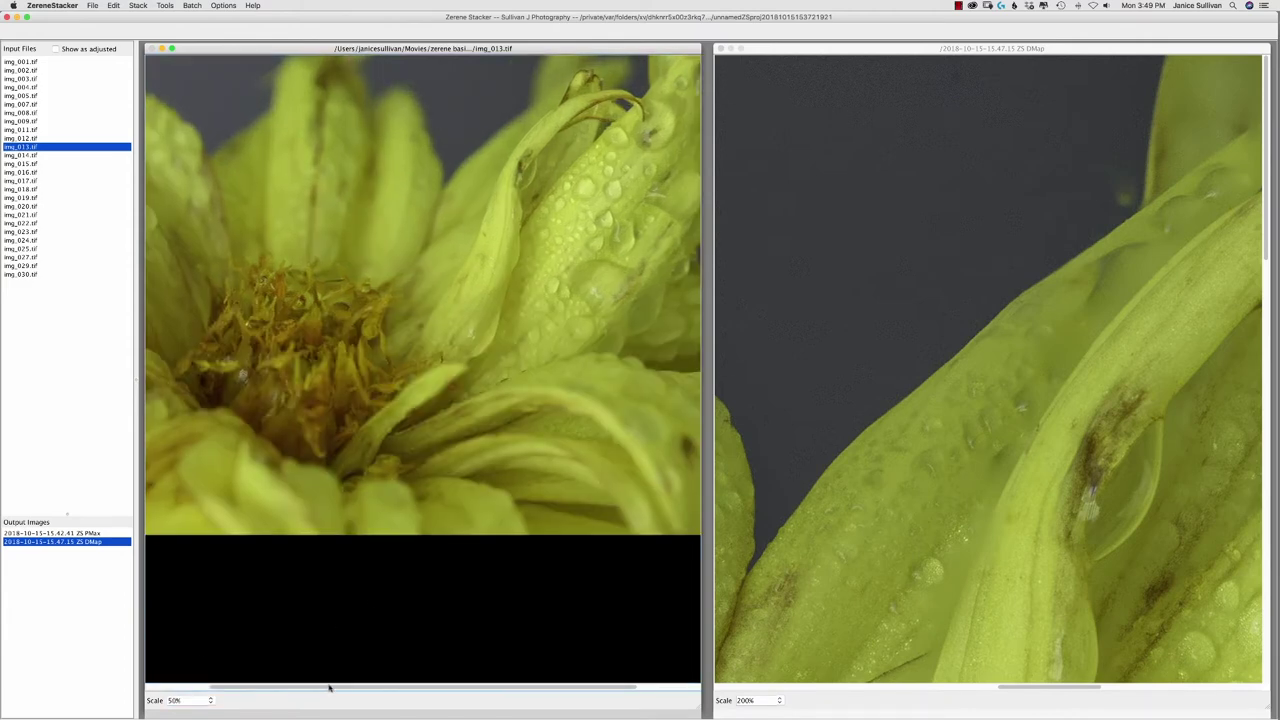
drag(329, 687, 455, 683)
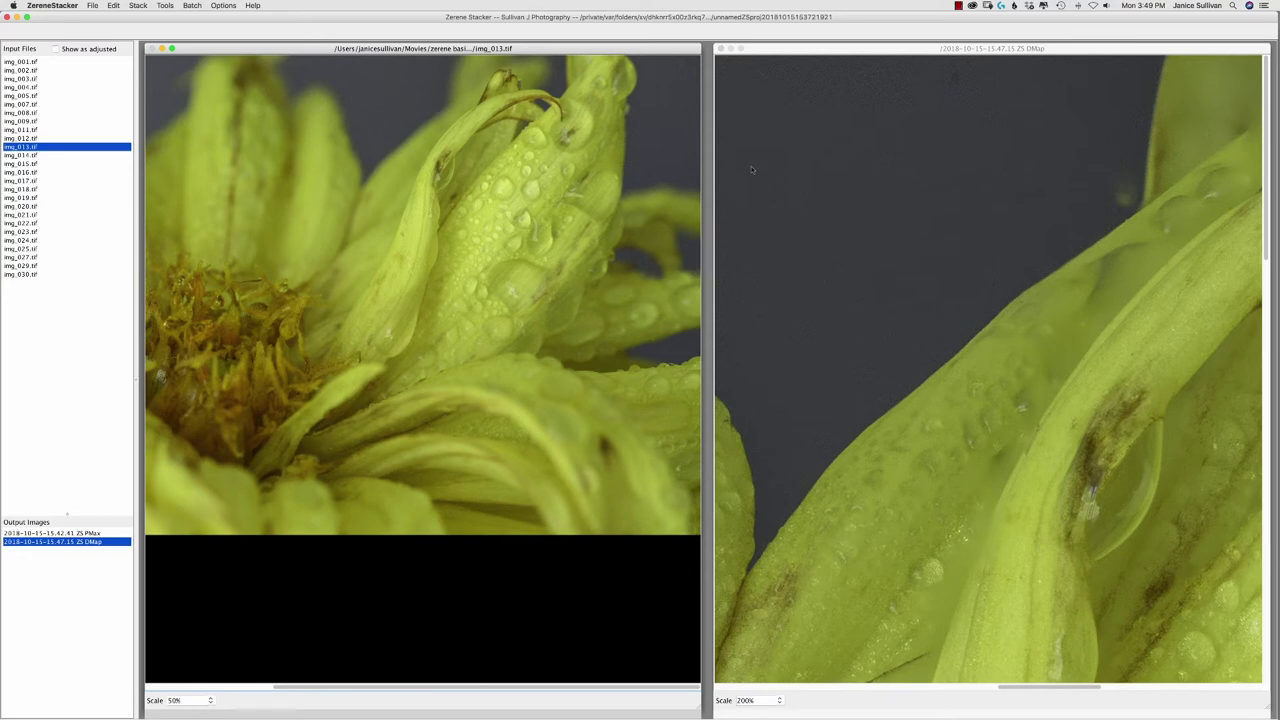
click(30, 249)
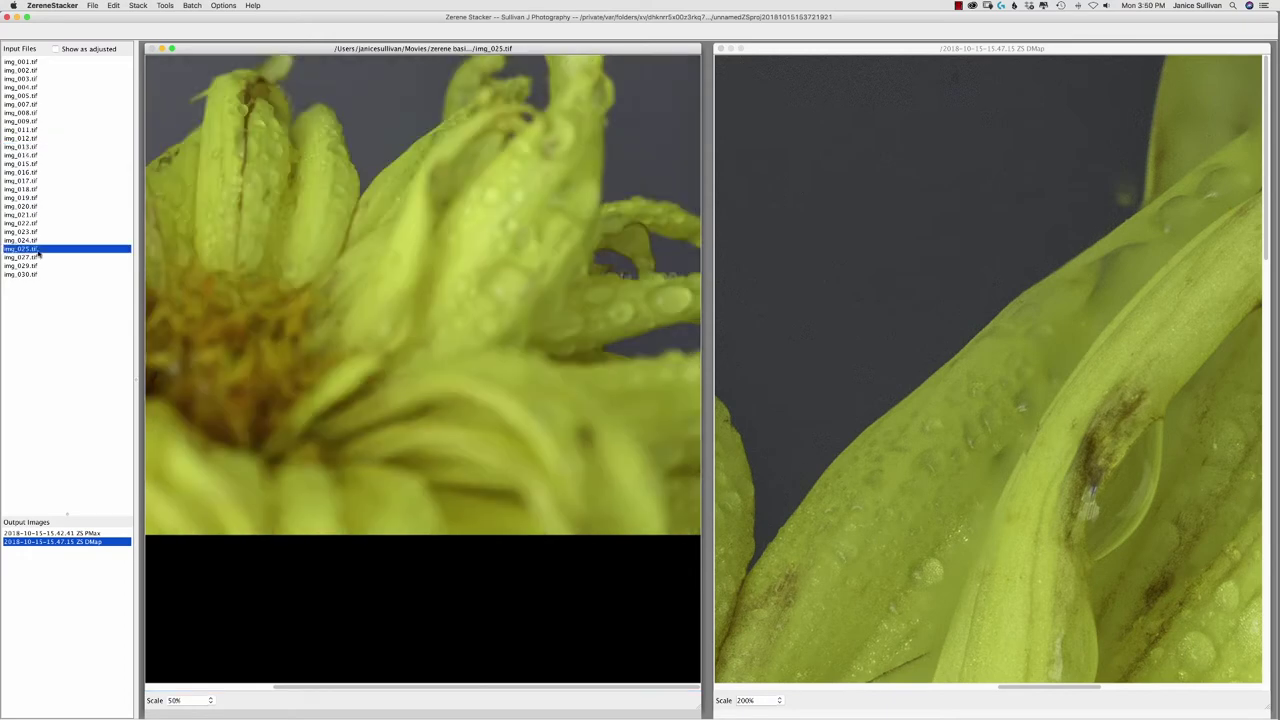
click(209, 701)
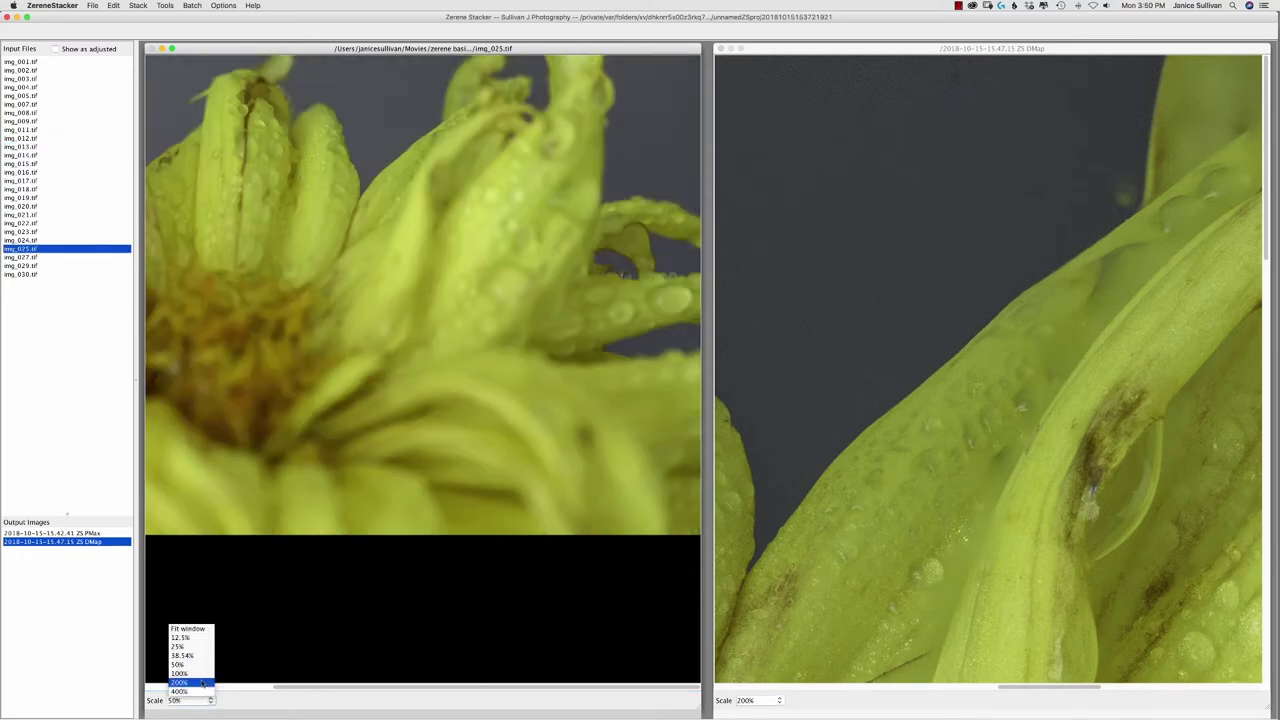
click(193, 676)
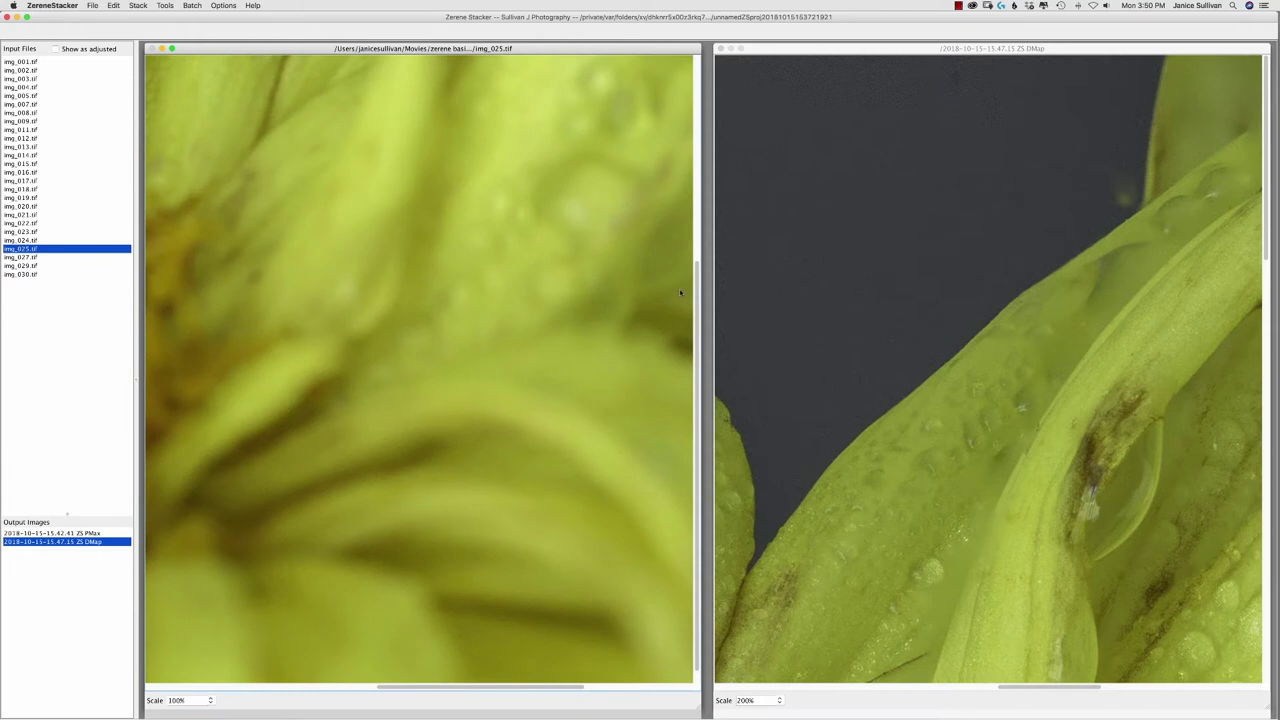
scroll(593, 191, up, 5)
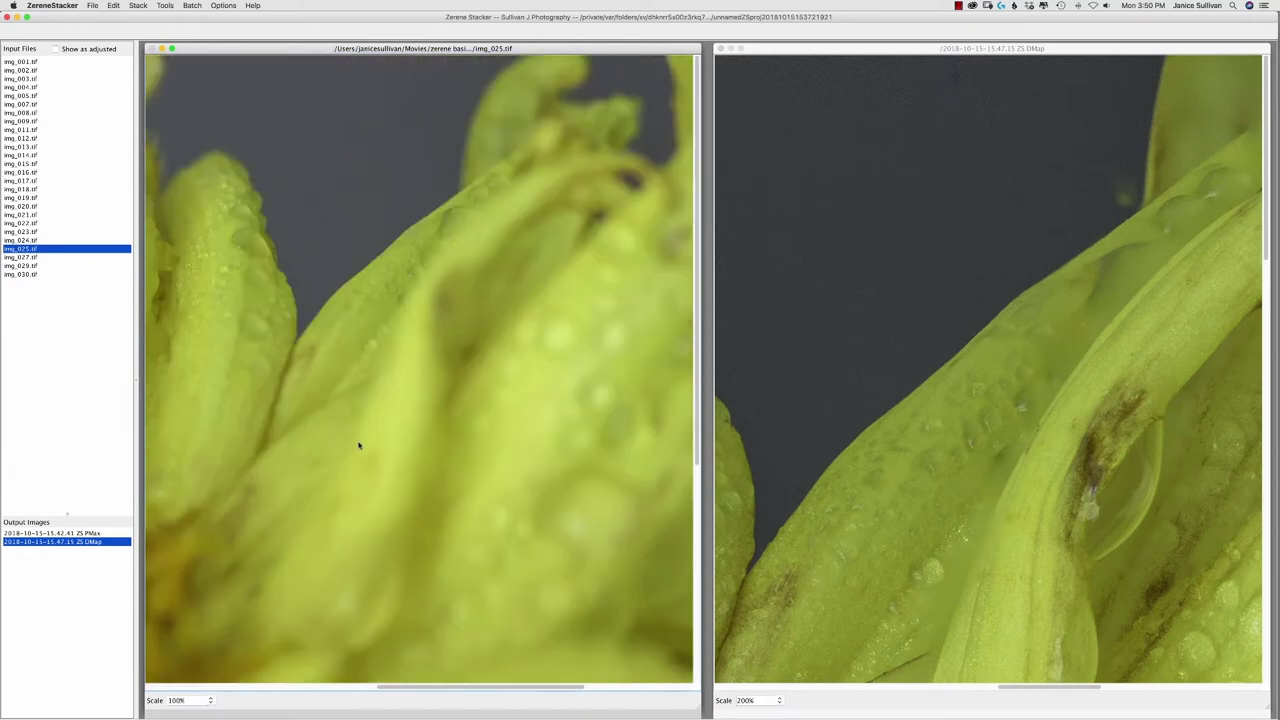
click(209, 701)
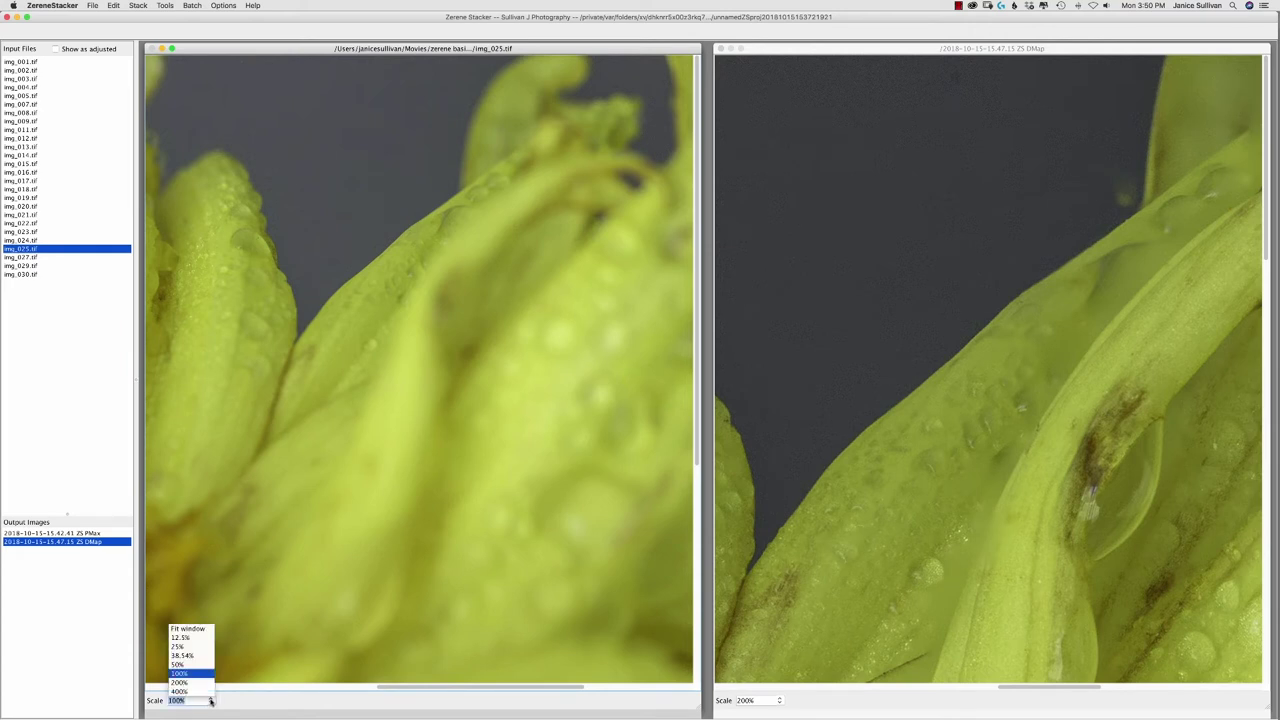
click(198, 683)
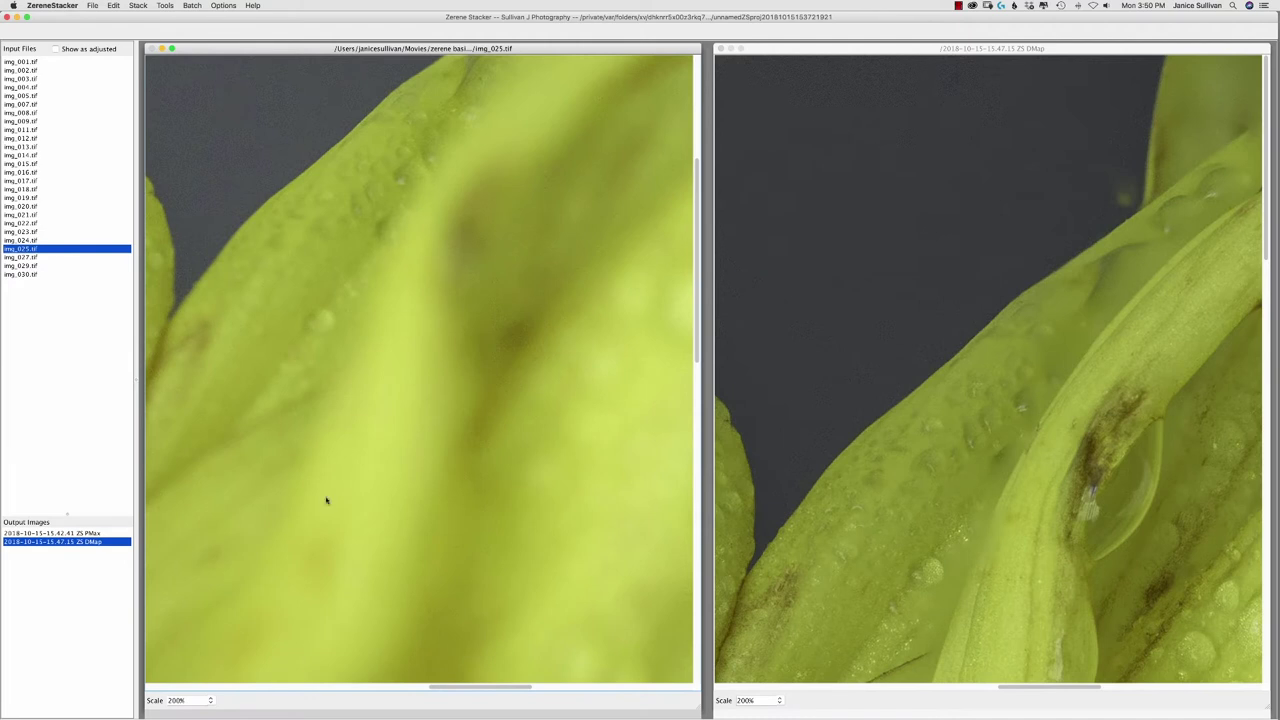
Compare source frames img_027, img_025 and img_029, settling on img_027
click(32, 258)
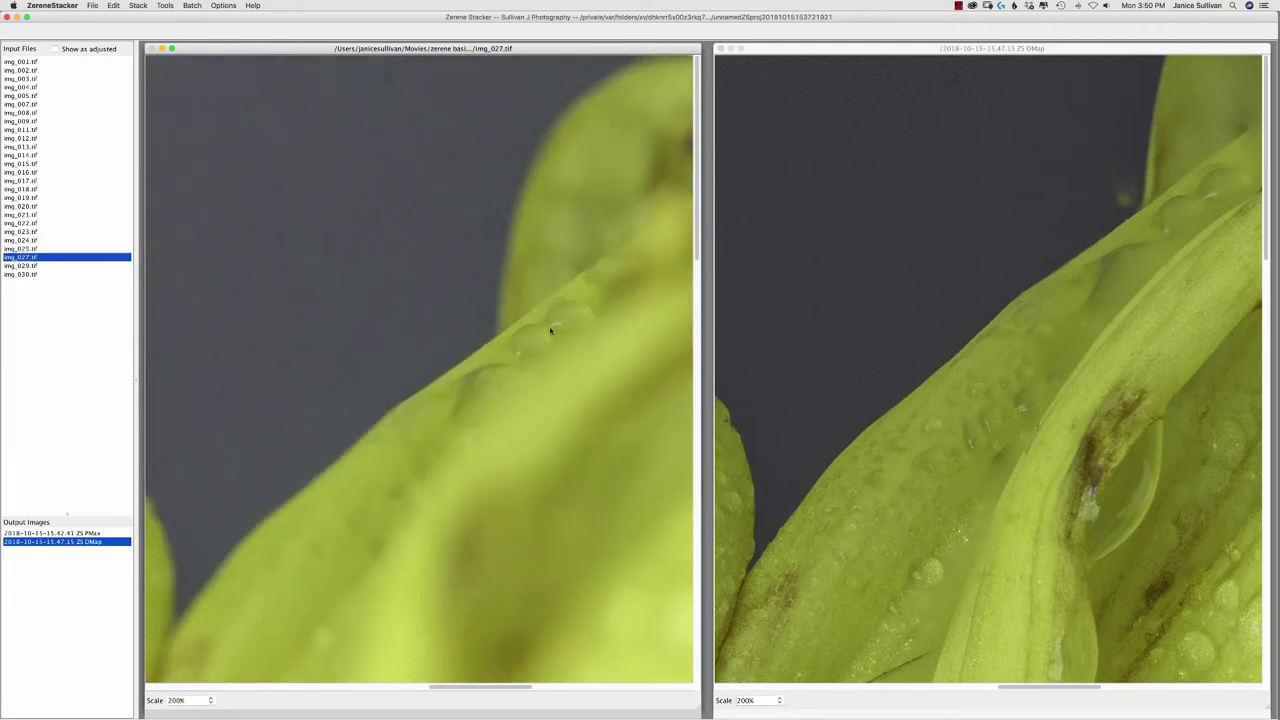
click(40, 250)
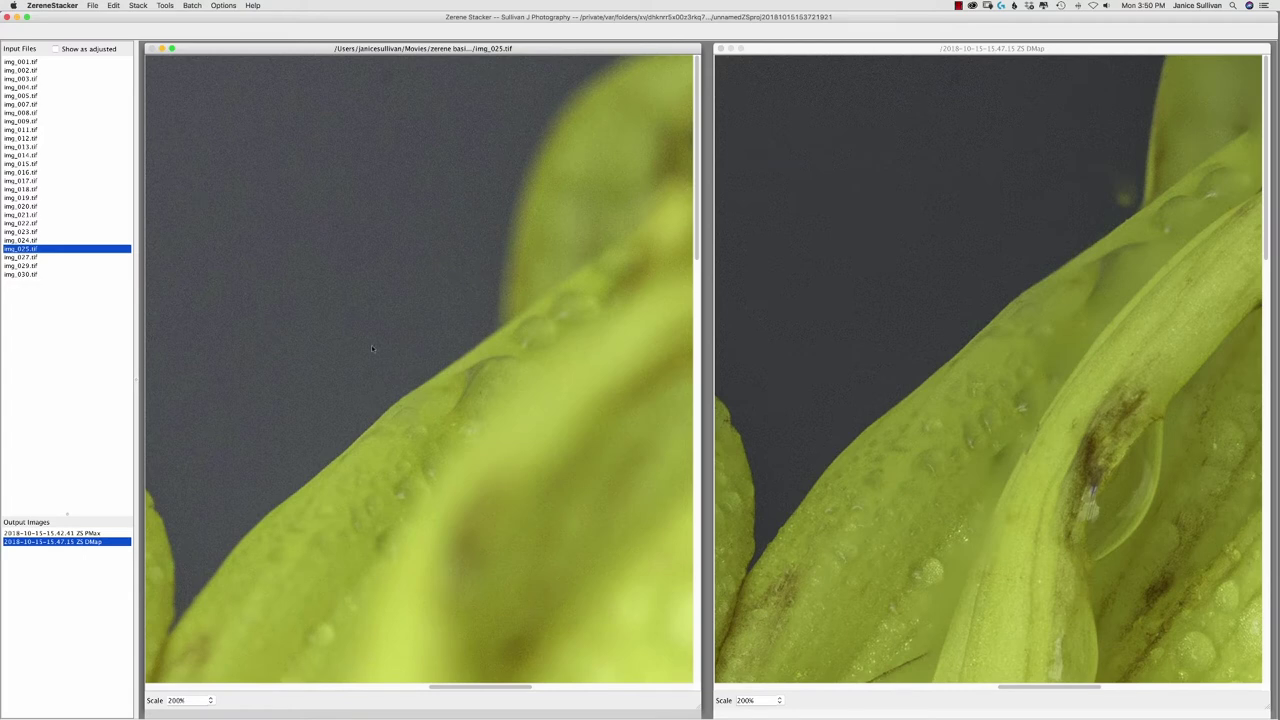
click(43, 265)
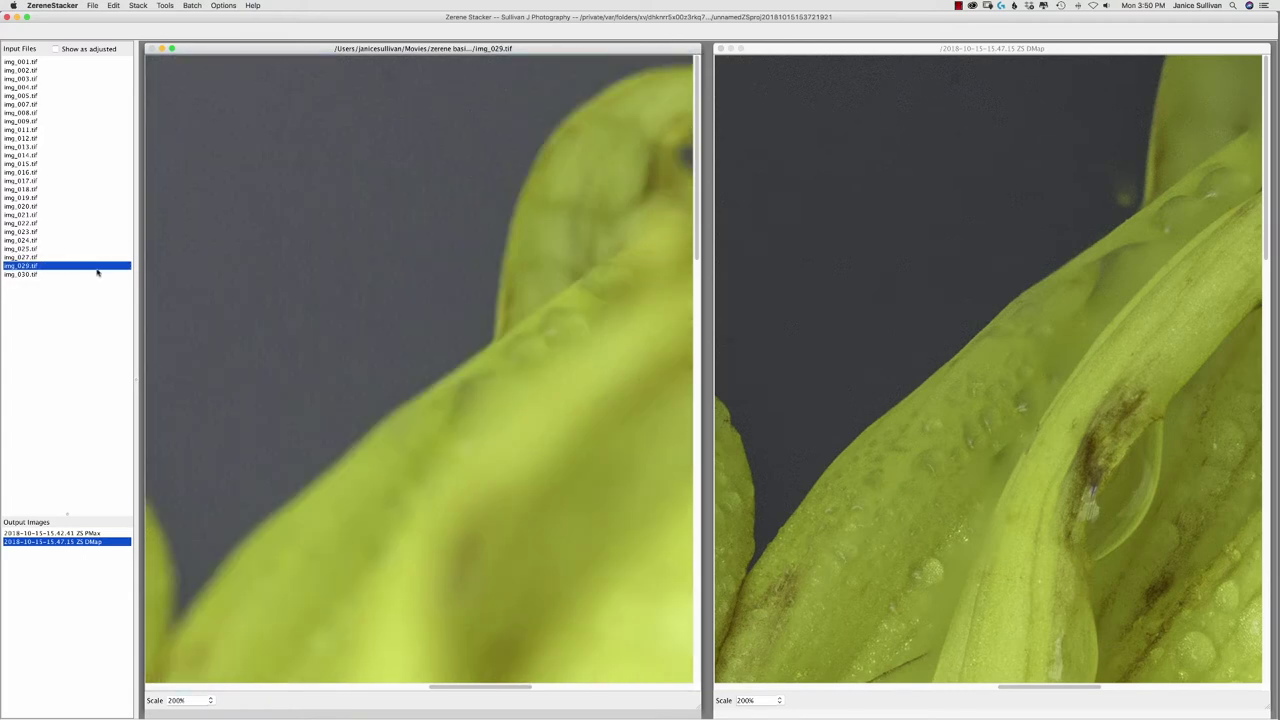
click(38, 257)
click(137, 5)
Start retouching the stacked output and enlarge the brush with the ] key
mouse_move(113, 5)
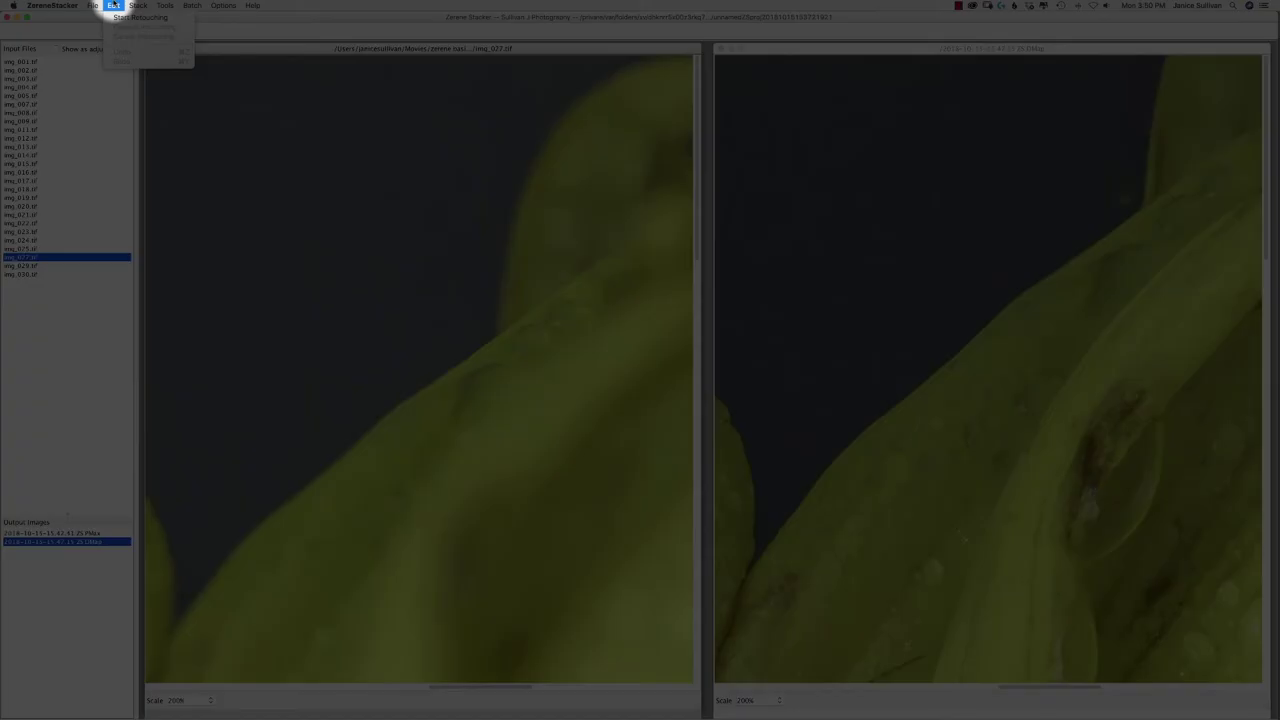
click(120, 18)
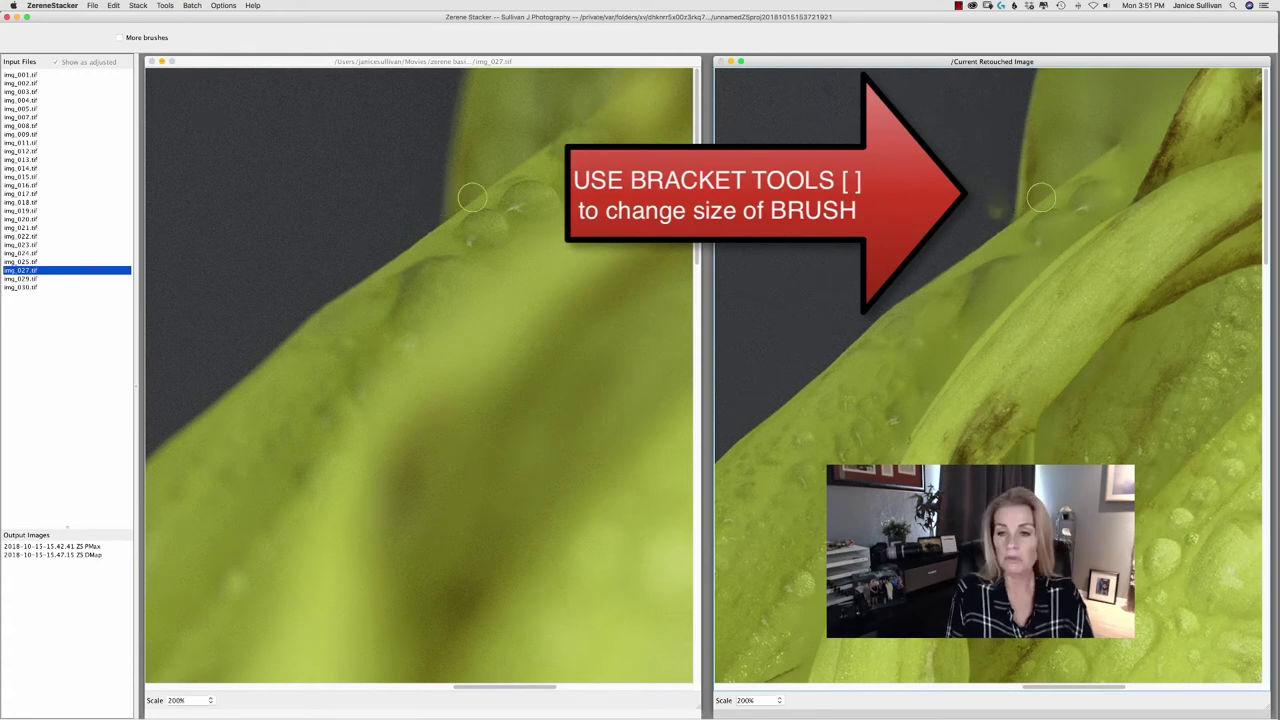
key(bracketright)
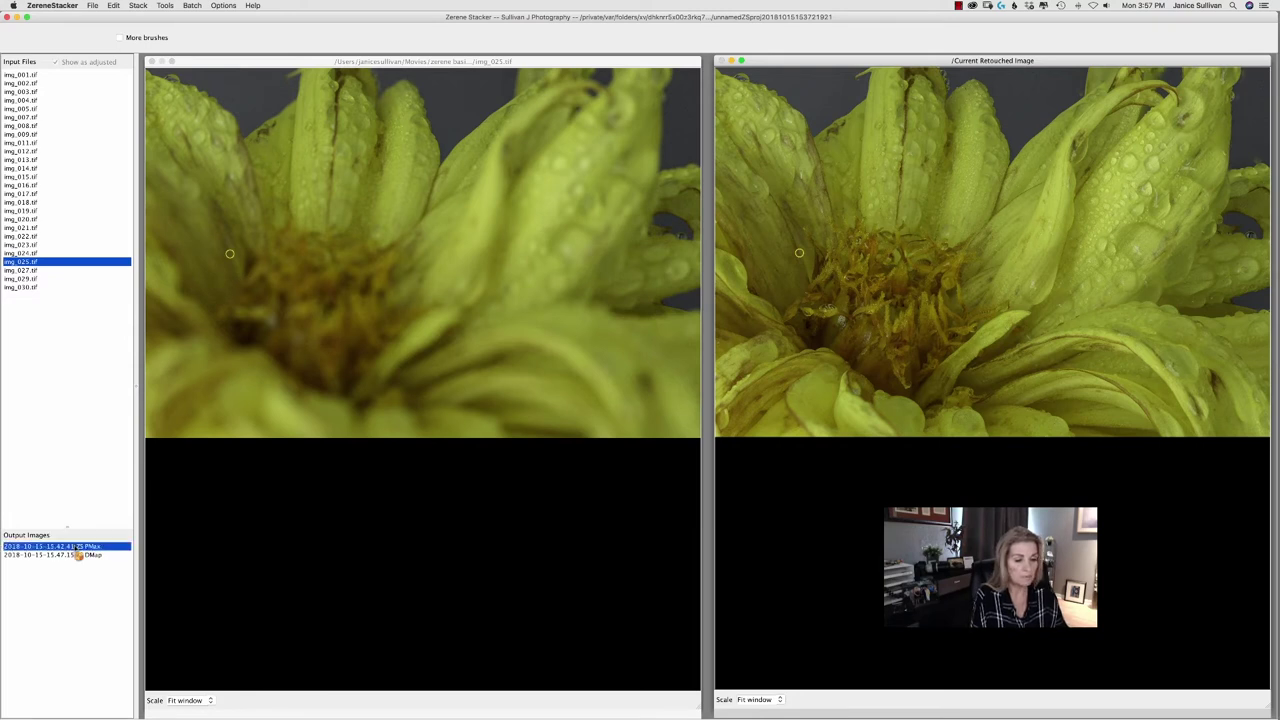
Bring up the PMax output as the retouching source and view it at 100%
click(73, 548)
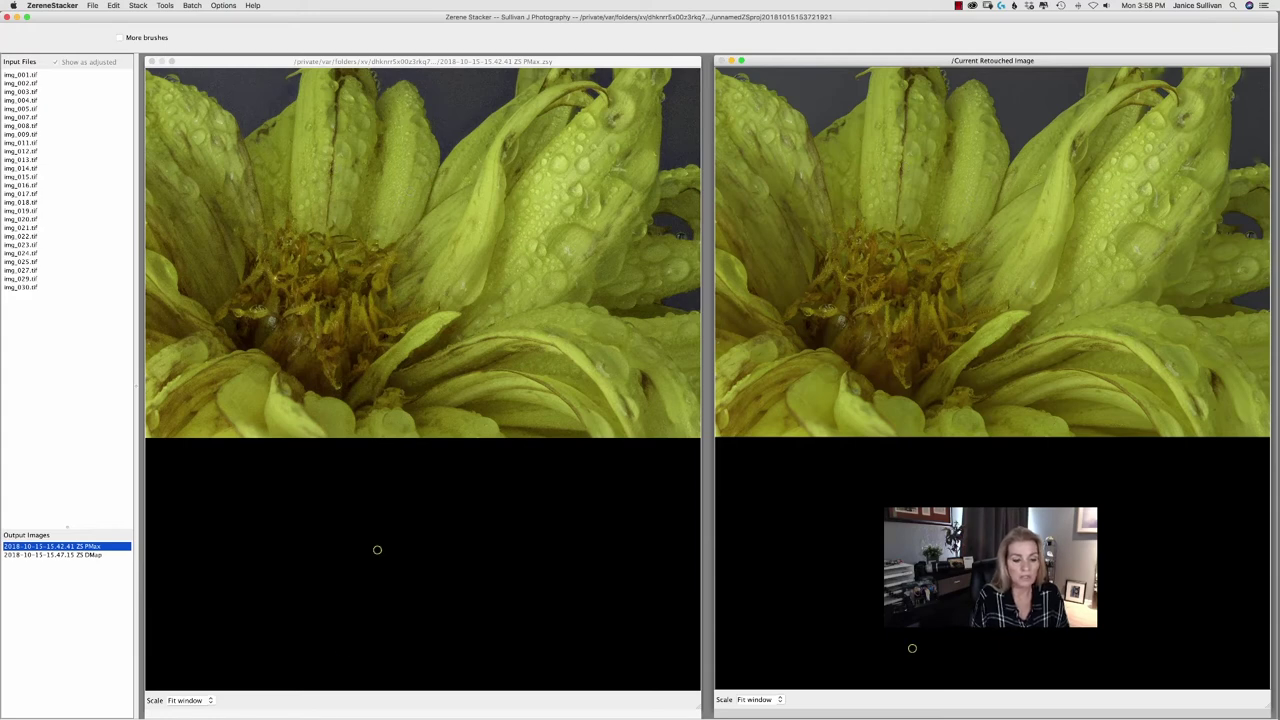
click(210, 700)
click(208, 696)
click(210, 702)
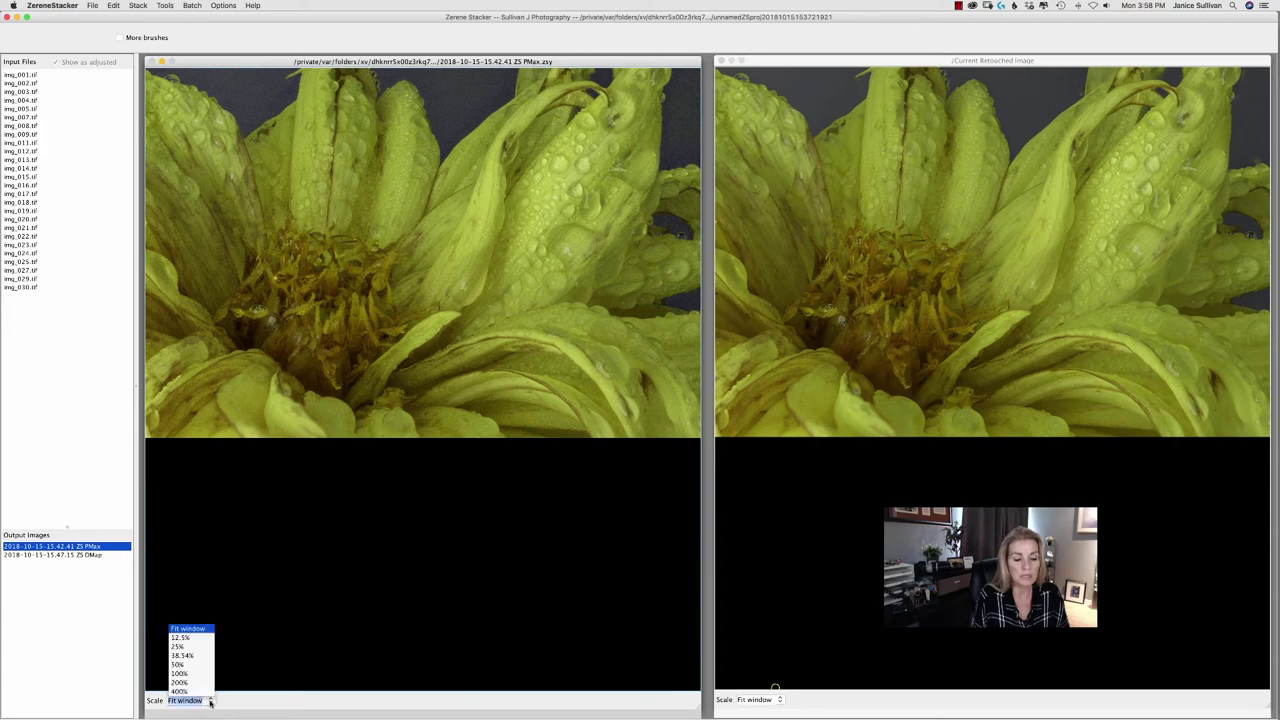
click(205, 675)
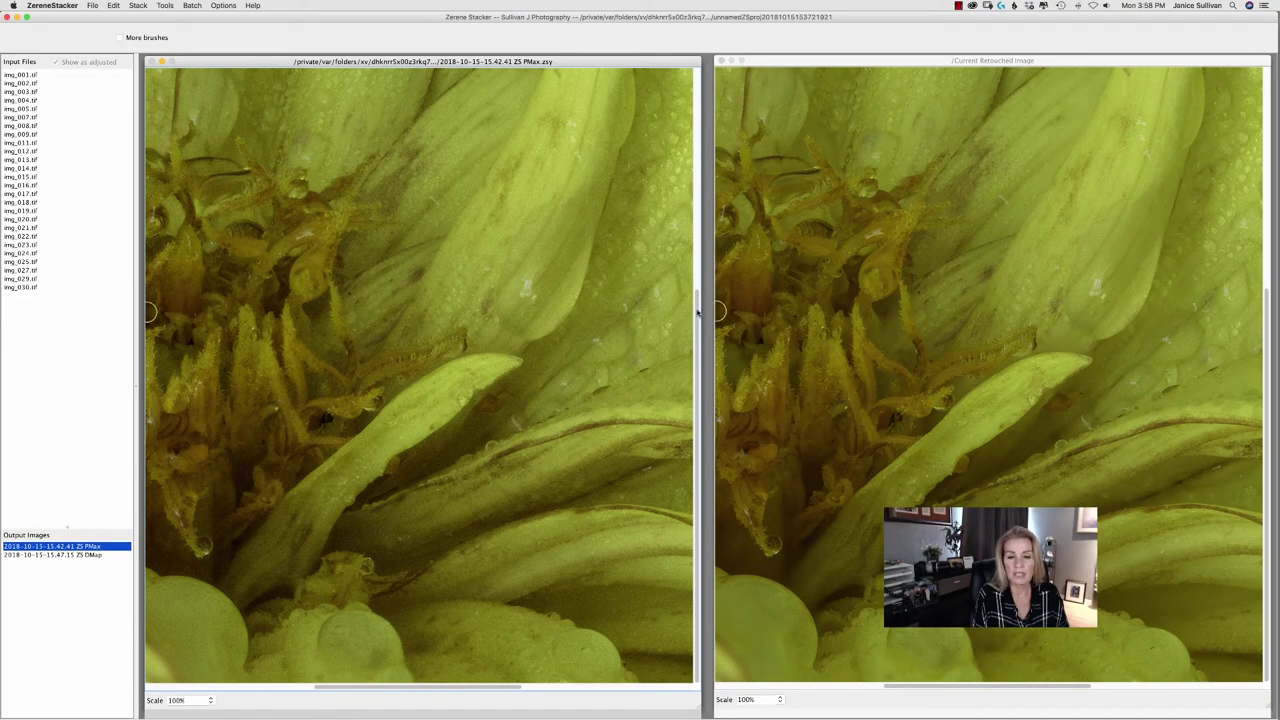
scroll(455, 600, up, 5)
drag(458, 688, 538, 688)
scroll(160, 641, right, 5)
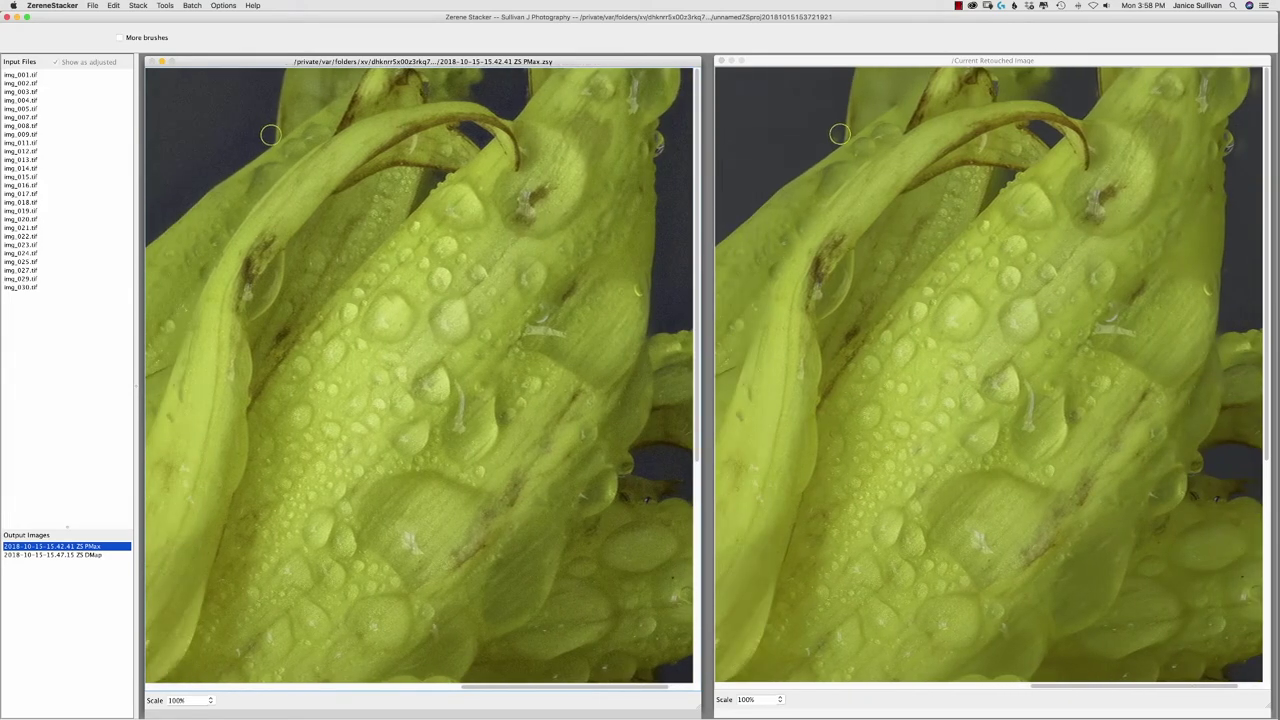
Magnify the retouched view to 200% and pan right to the upper-right petal edge
click(271, 133)
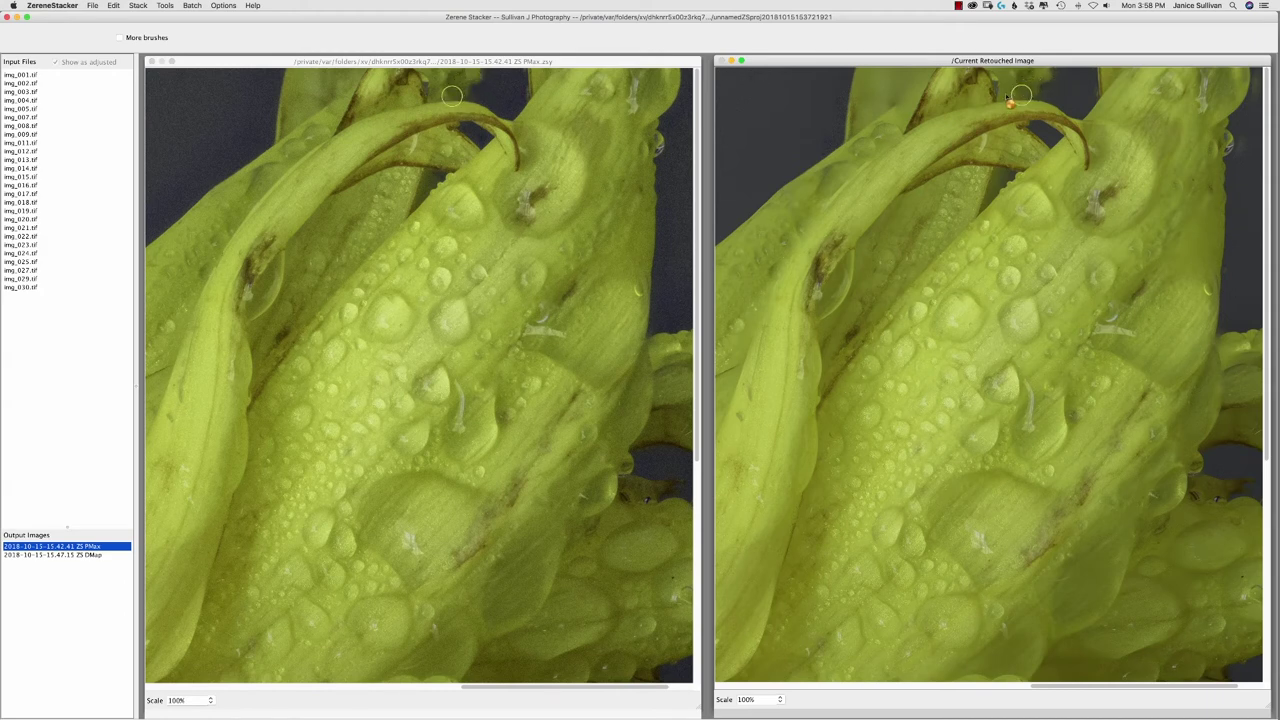
scroll(452, 95, right, 3)
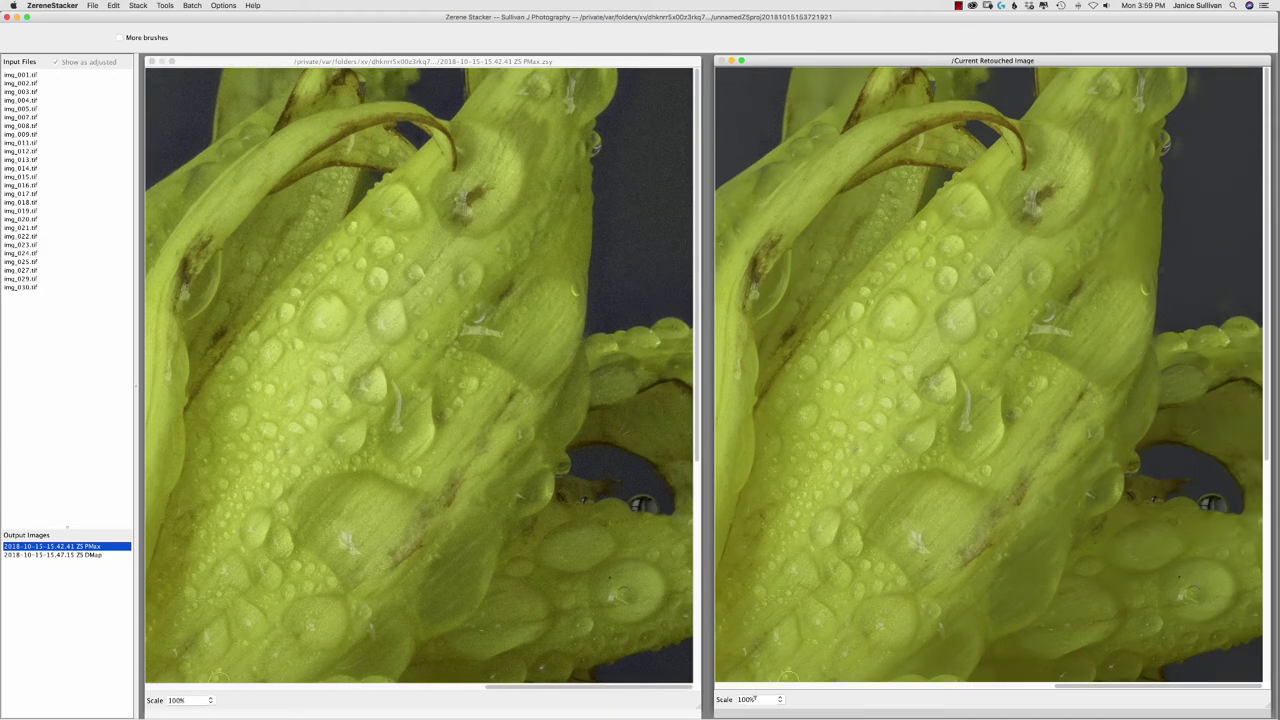
click(778, 698)
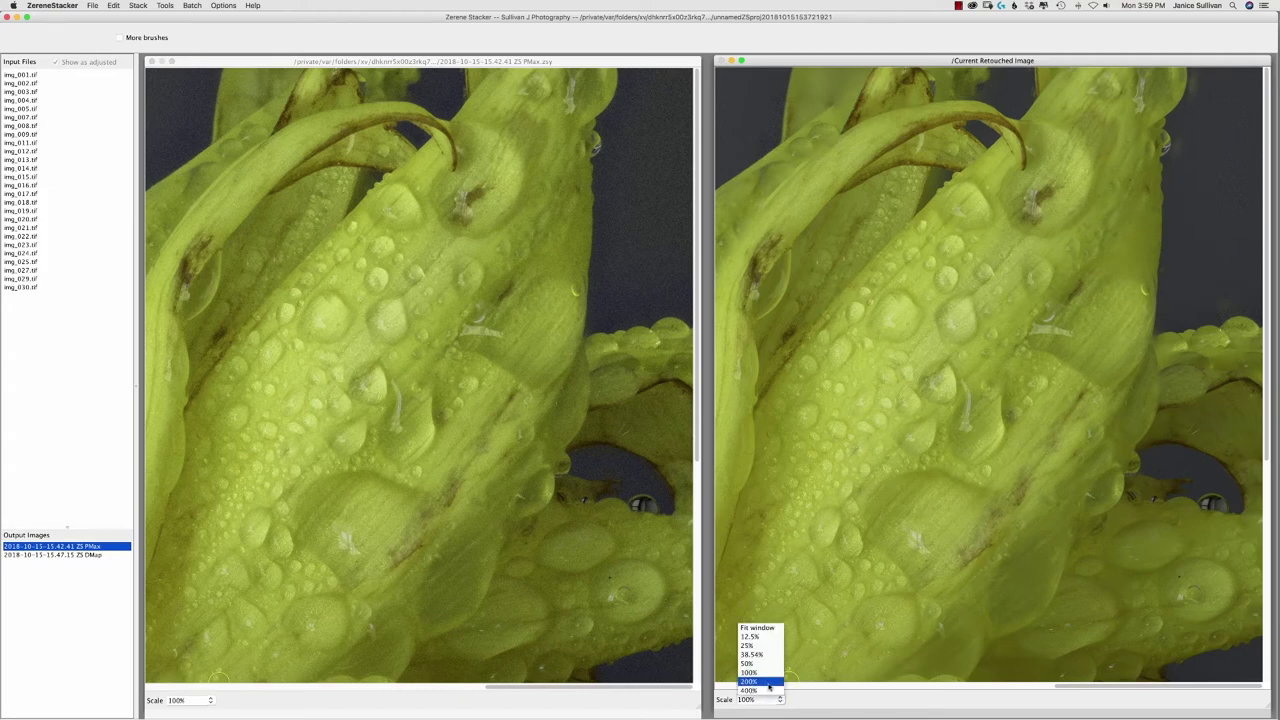
click(768, 681)
scroll(1240, 240, right, 5)
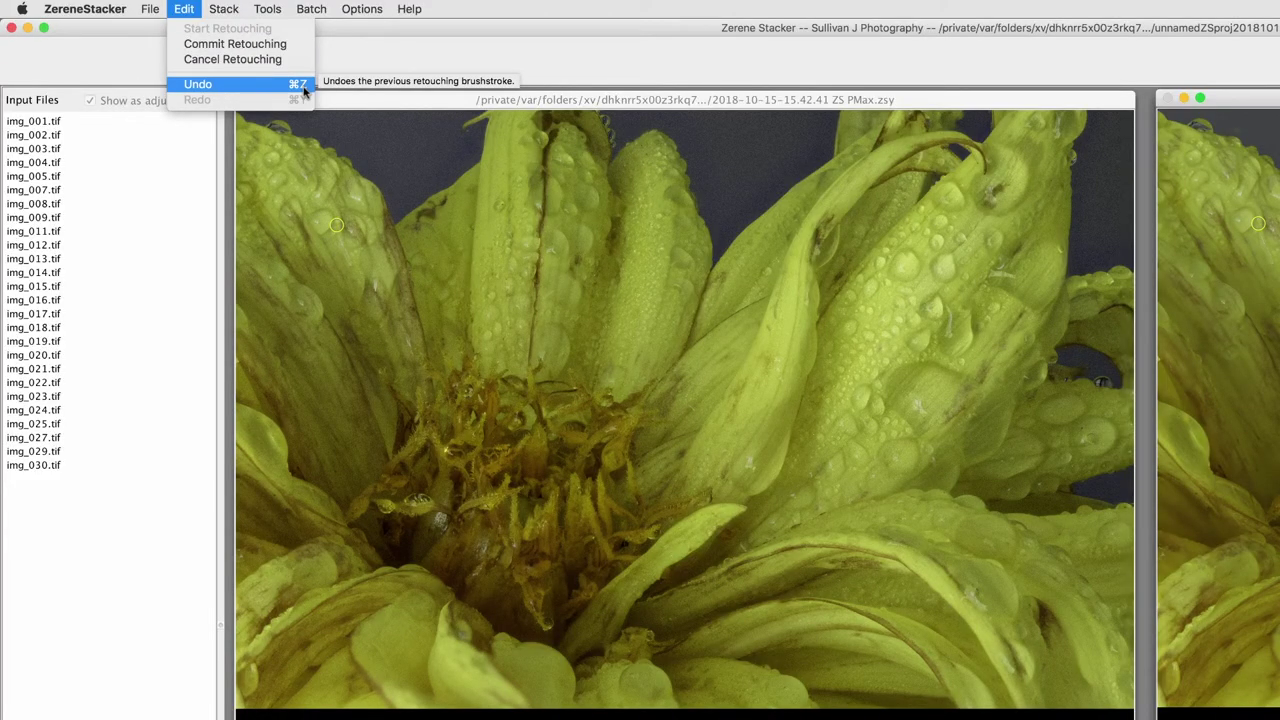
Undo the last two retouching brushstrokes via Edit > Undo and Cmd+Z
click(303, 88)
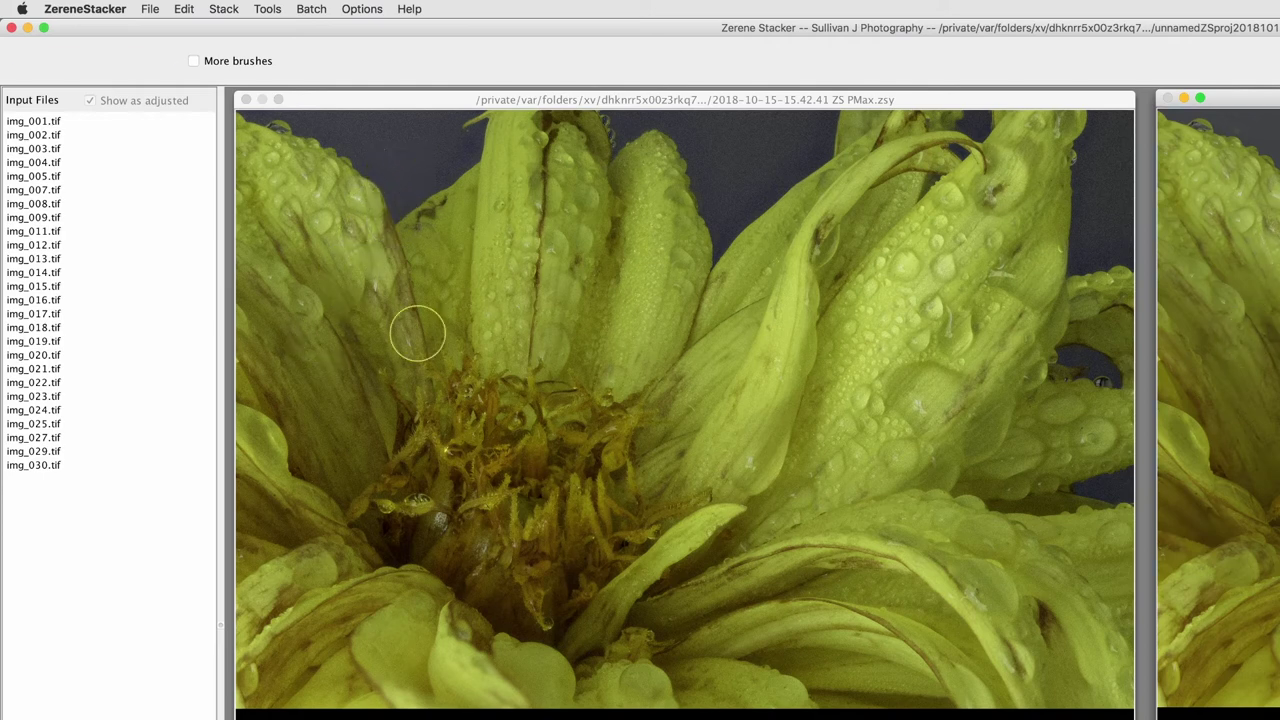
key(super+z)
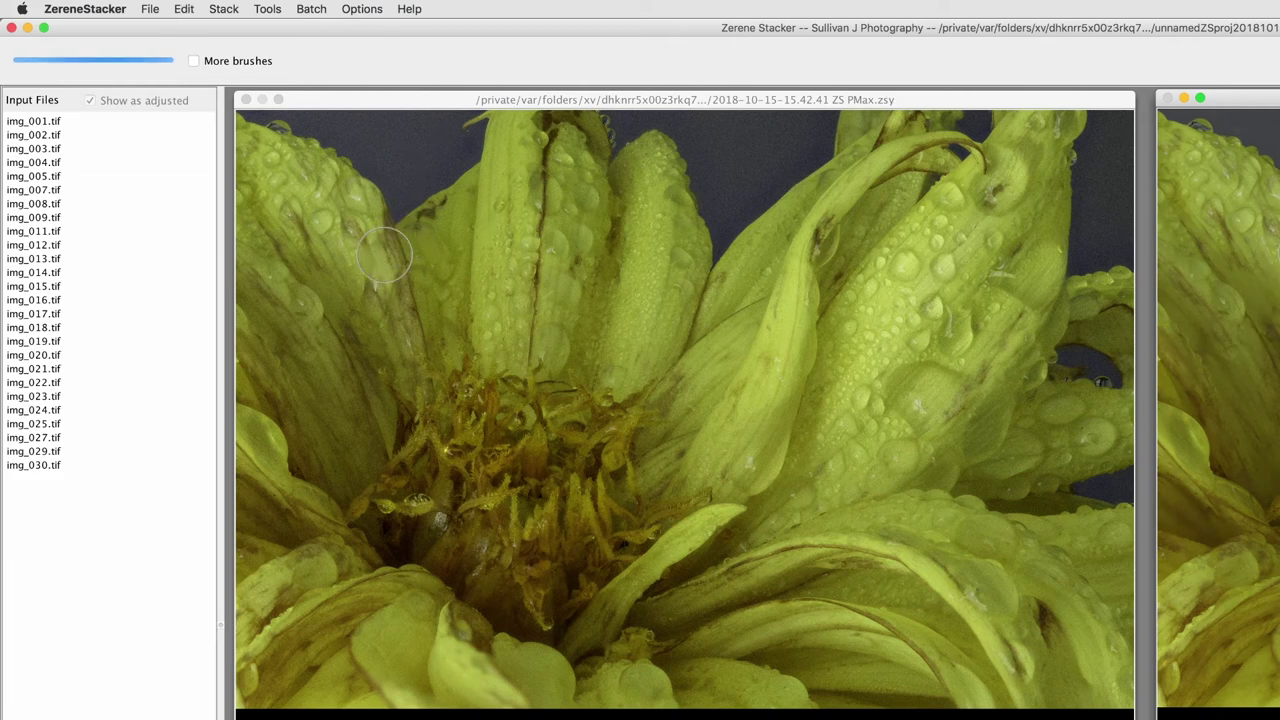
click(224, 8)
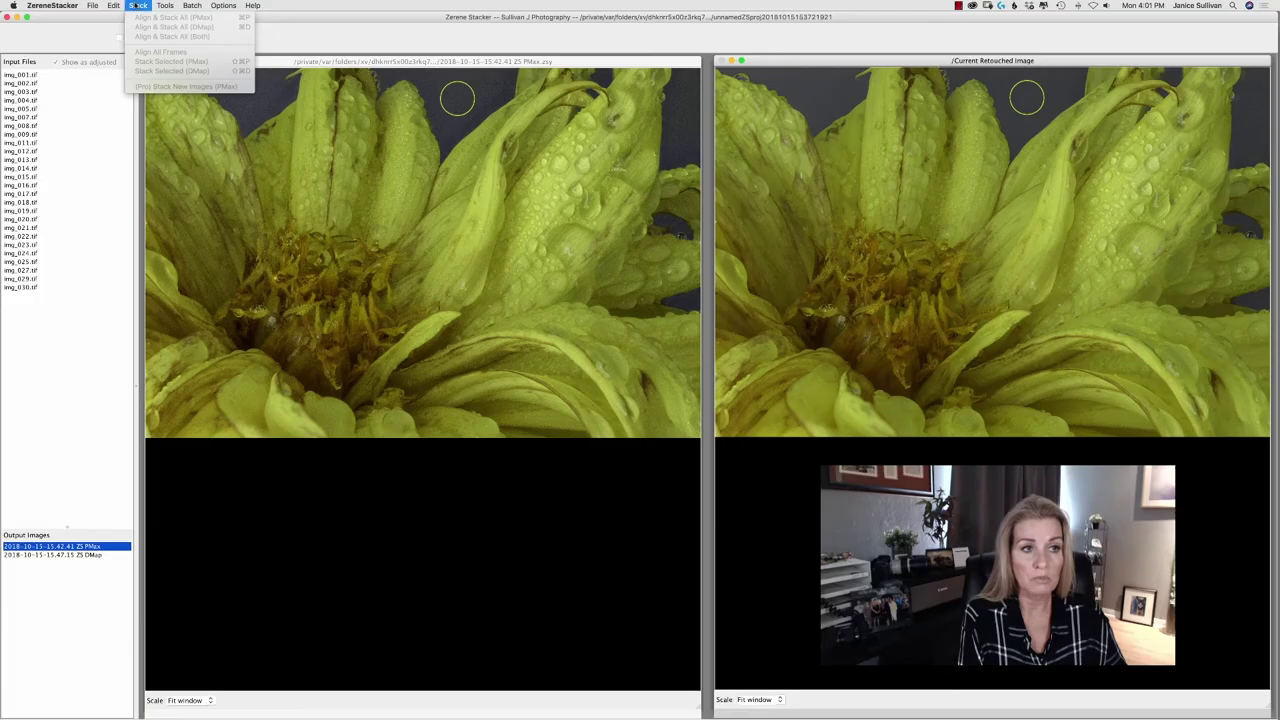
Commit the retouching as new output '2018-10-15-16.01.37 ZS retouched'
mouse_move(113, 6)
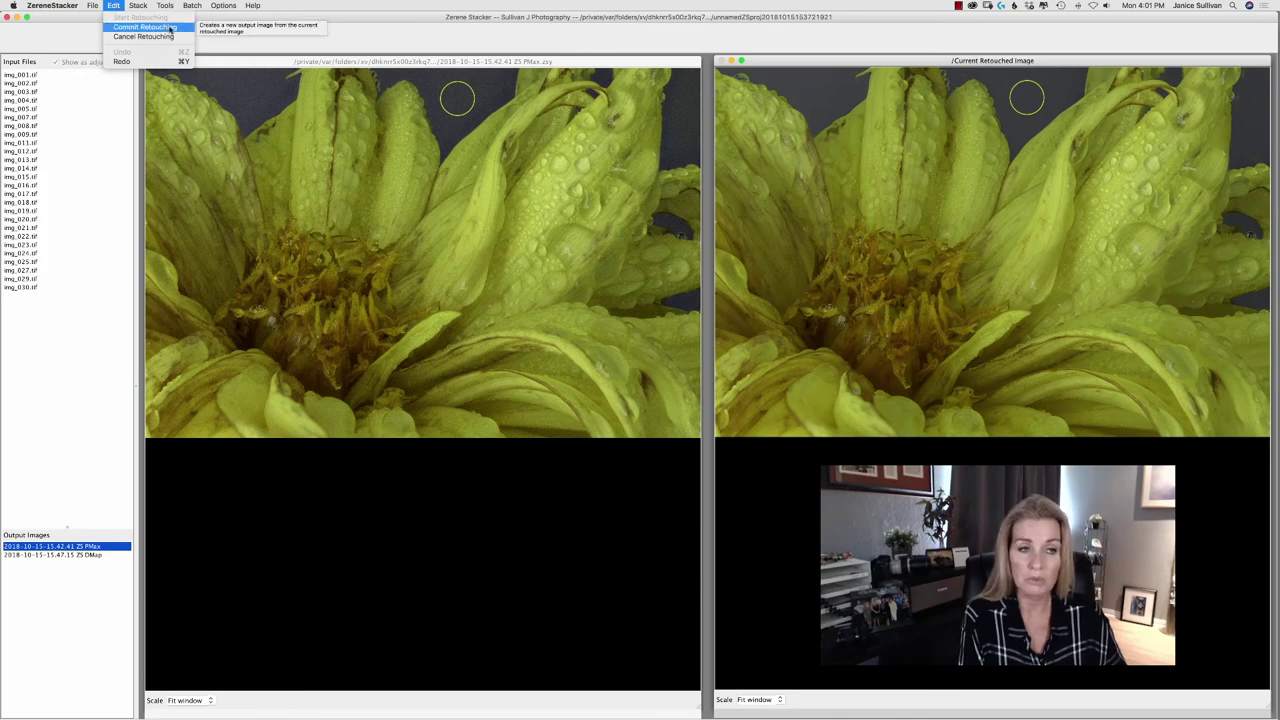
click(150, 28)
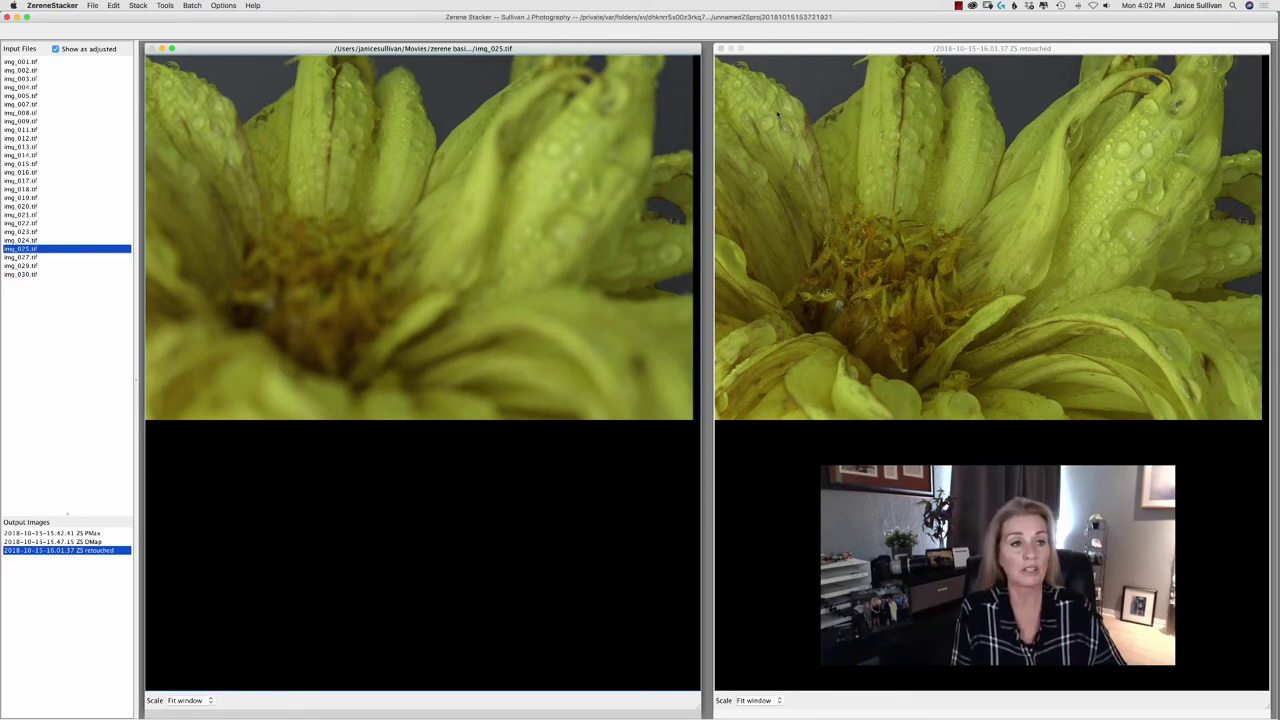
Save the project as 'saved project' in the zerene basic stack folder
click(97, 7)
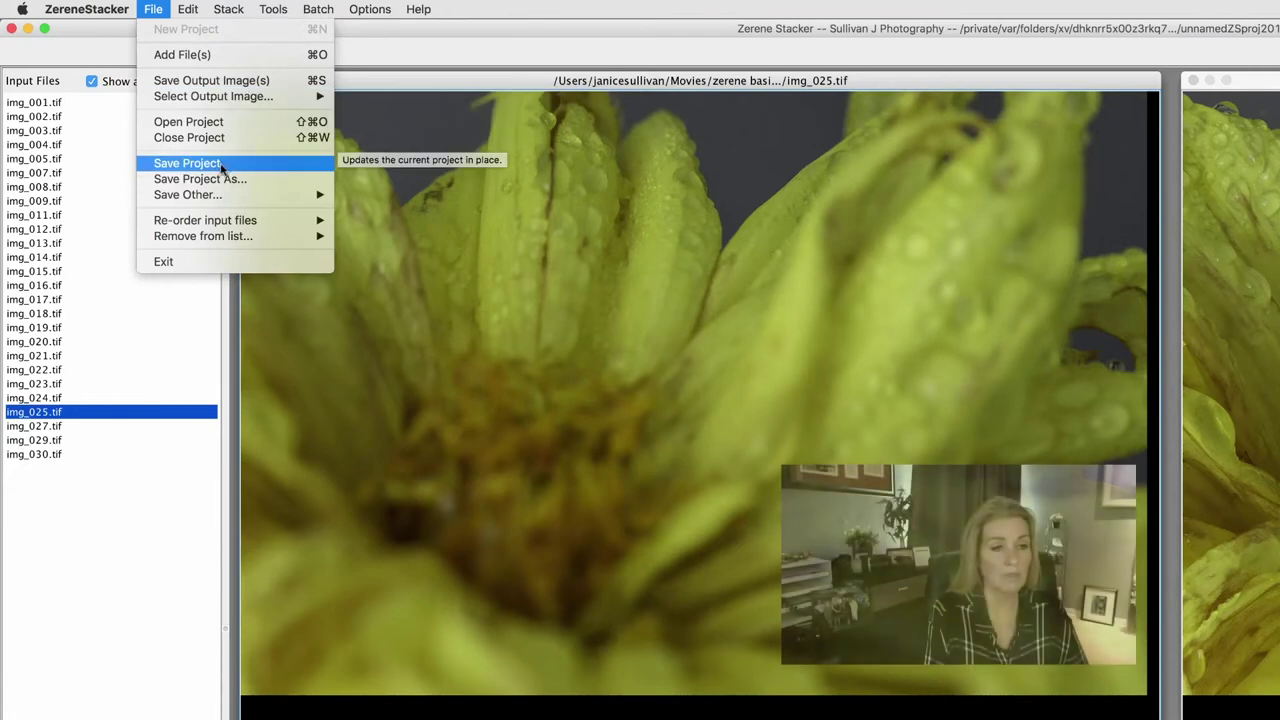
mouse_move(226, 197)
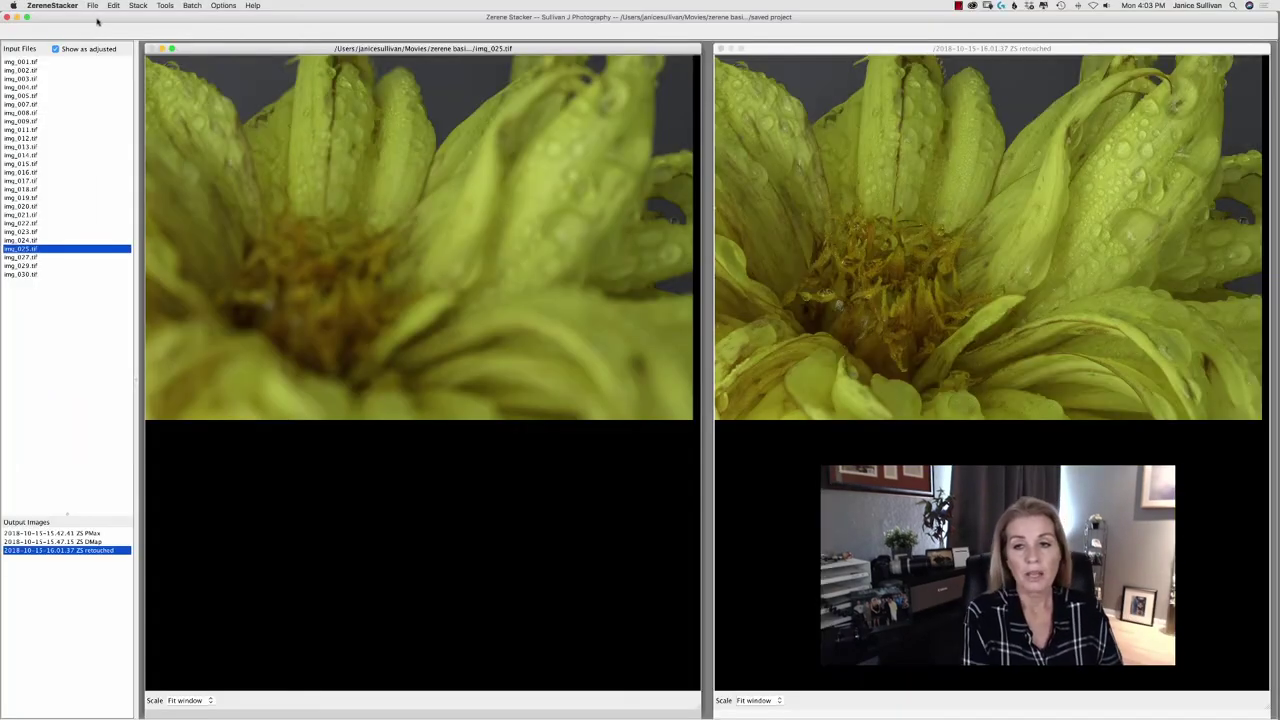
click(92, 6)
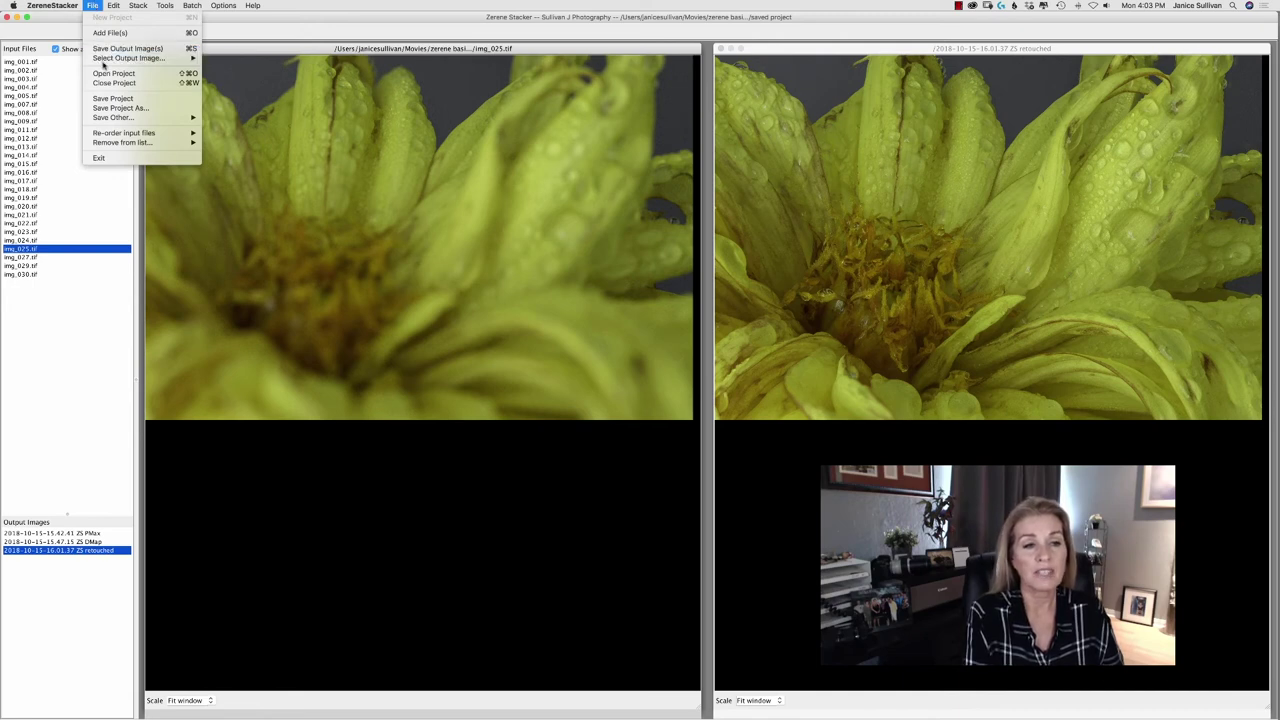
Save the retouched output as a 16-bit RGB TIFF under its default name
mouse_move(103, 59)
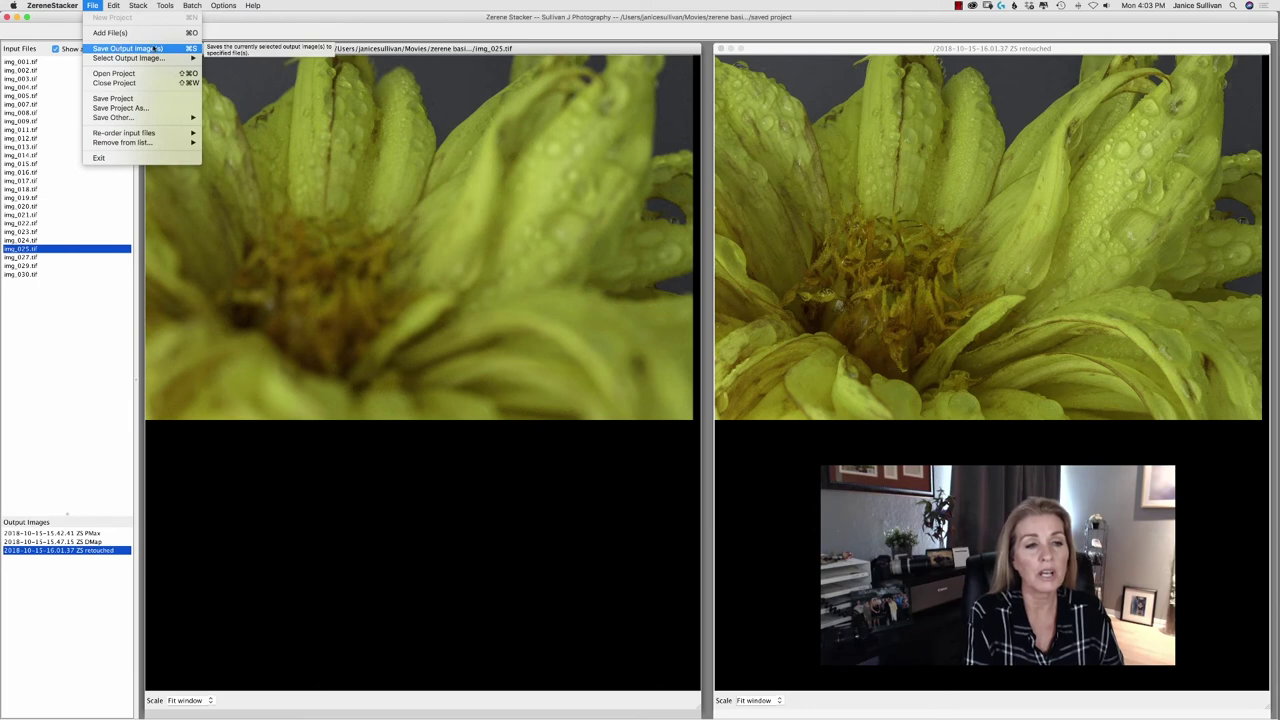
click(155, 48)
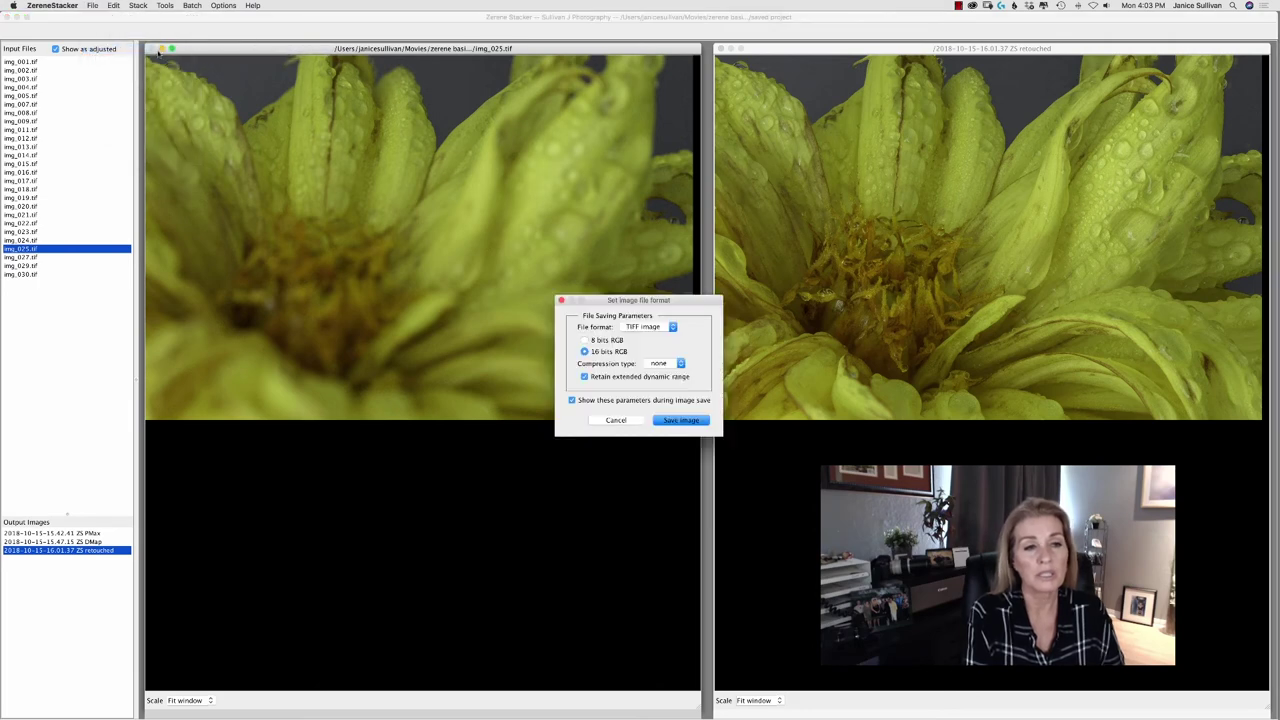
click(678, 421)
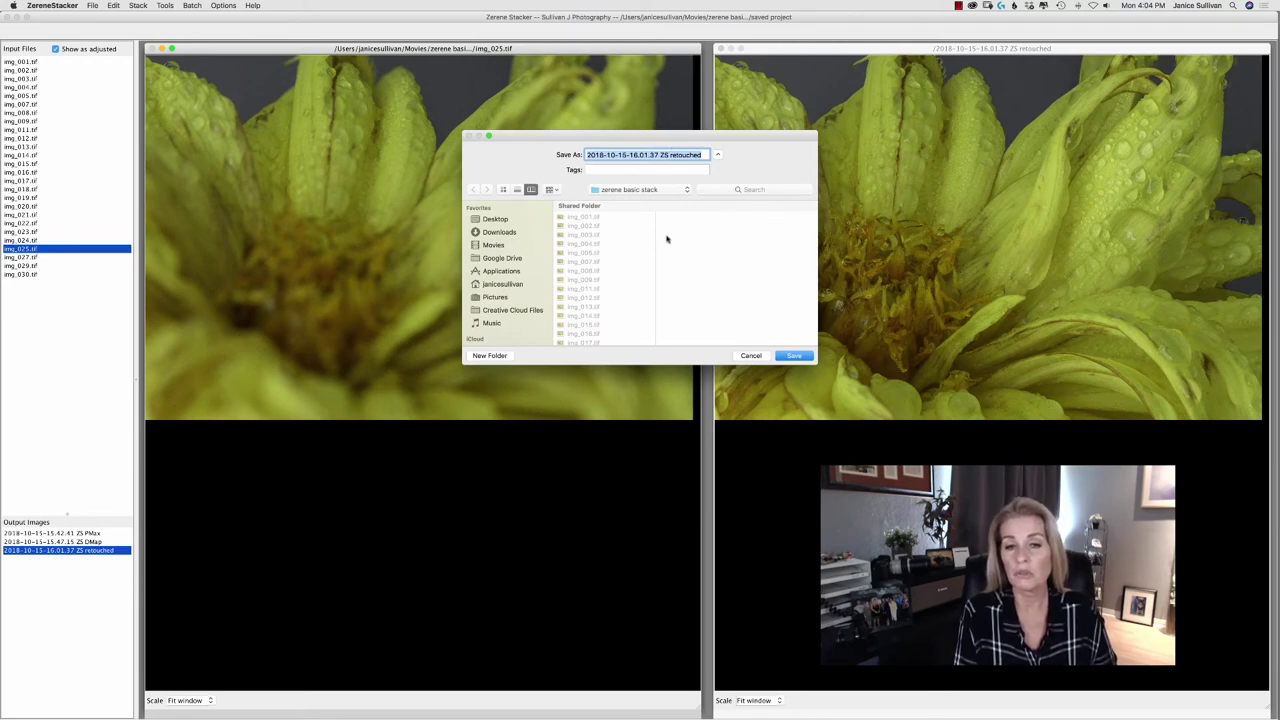
click(795, 357)
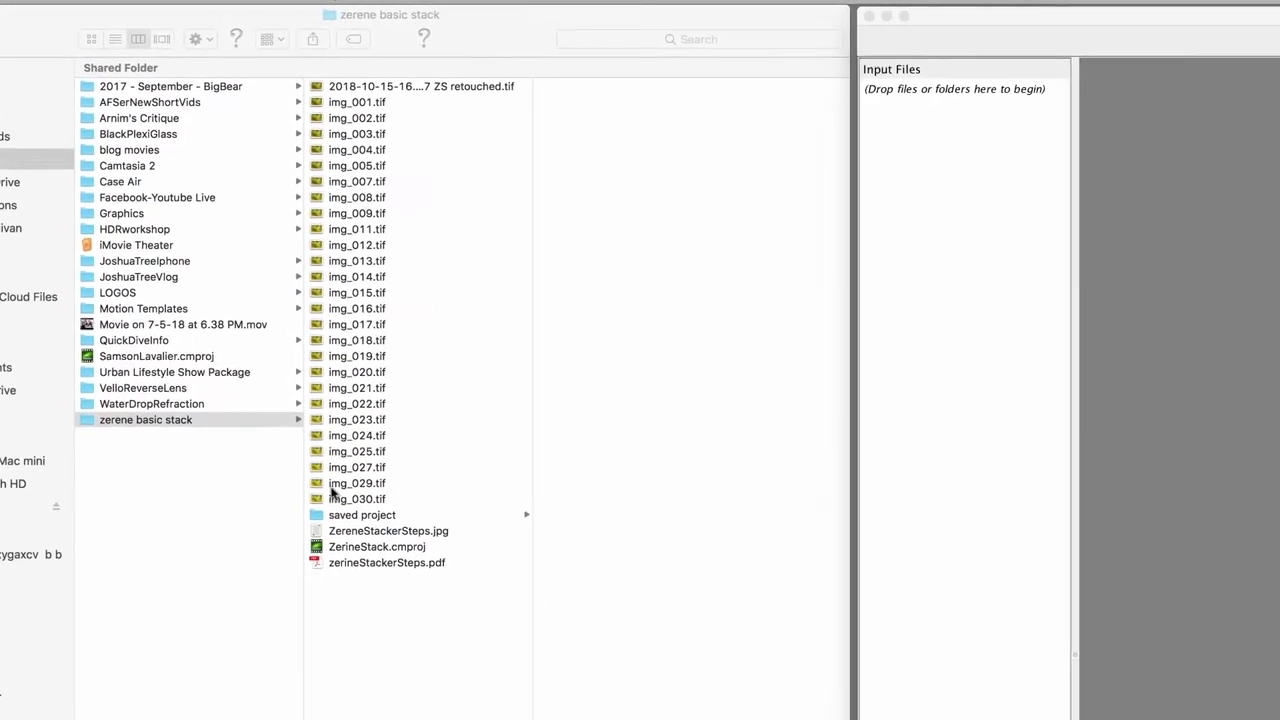
Drag saved project.zsj from its Finder folder into Zerene Stacker and view img_008.tif
click(385, 537)
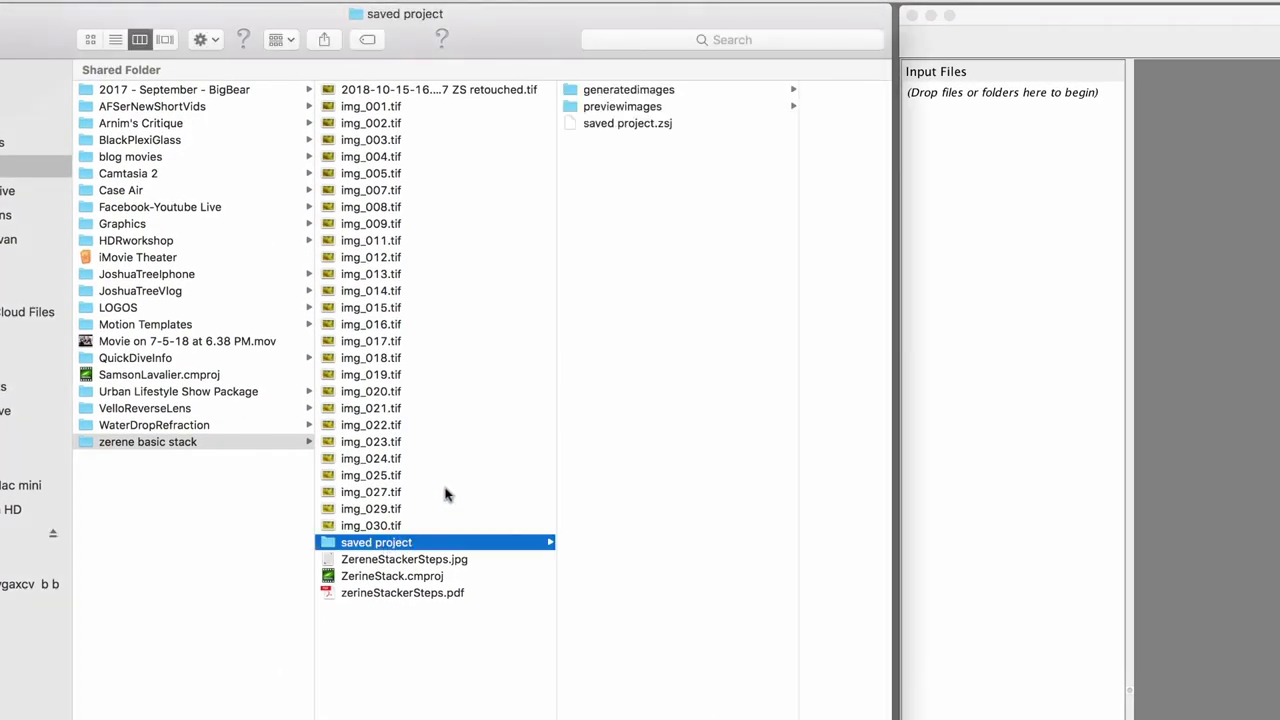
click(621, 124)
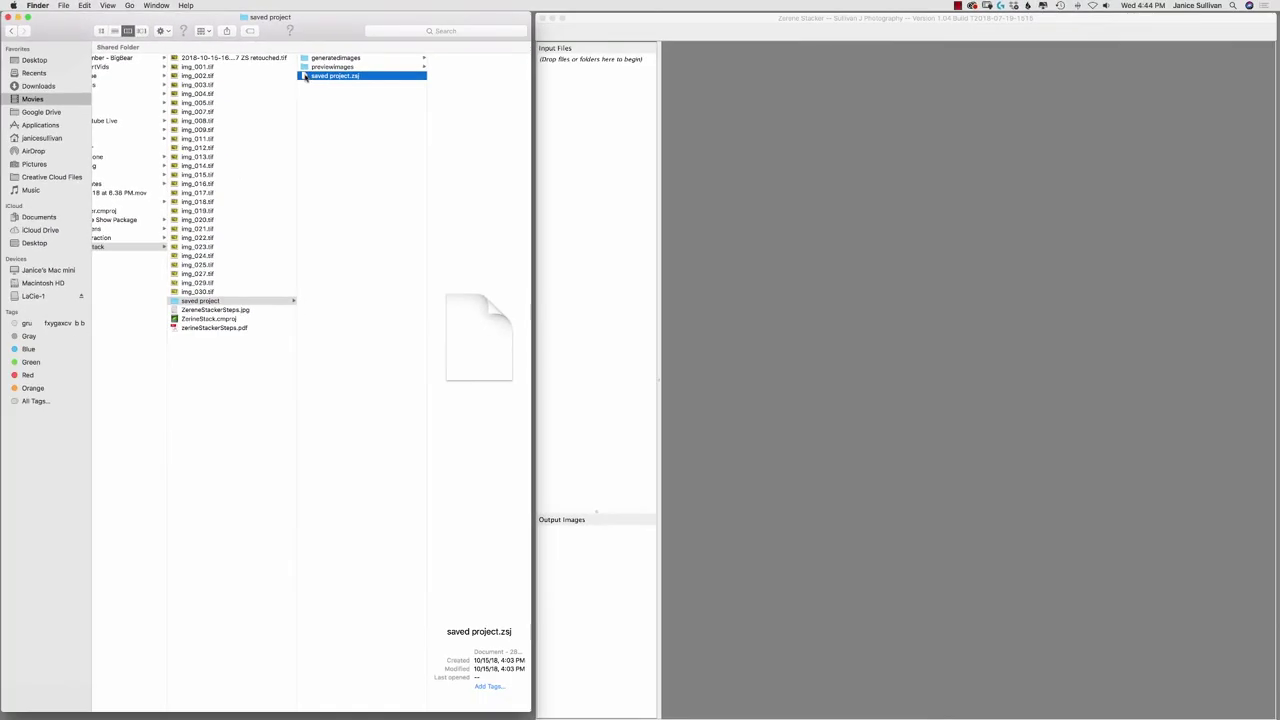
drag(305, 79, 543, 103)
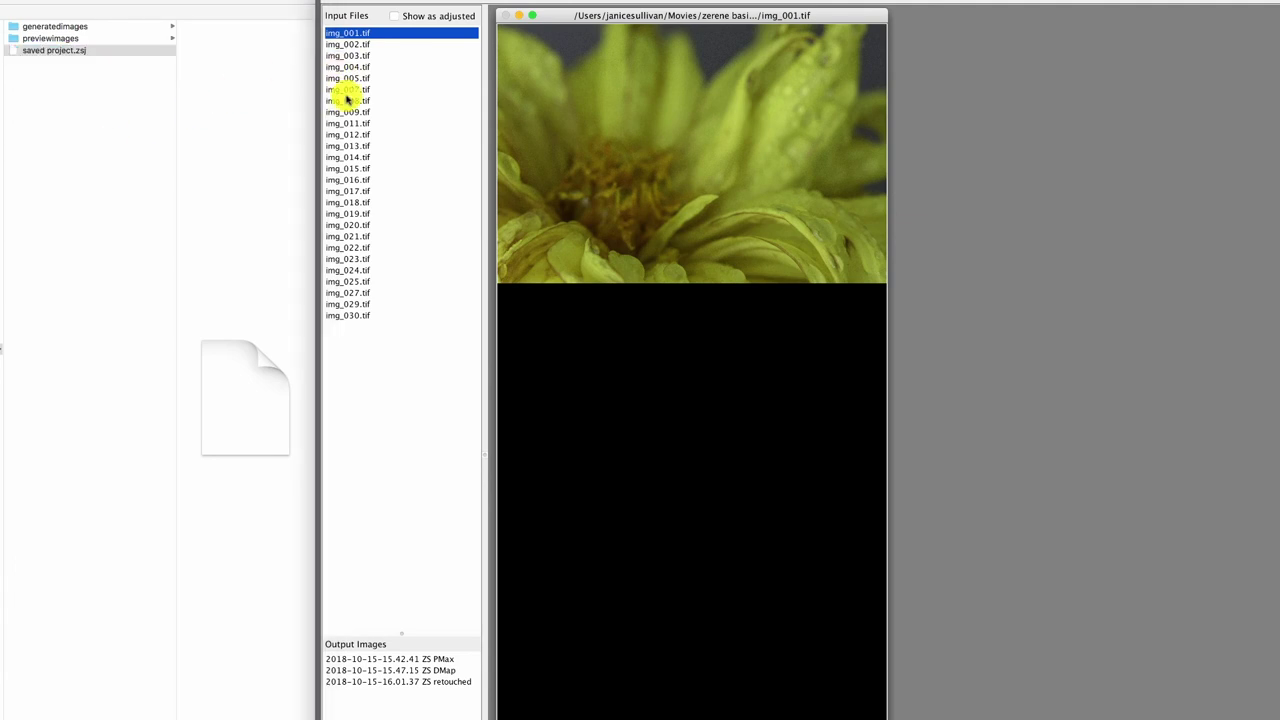
click(347, 100)
Show input frame img_009.tif, then the 2018-10-15-16.01.37 ZS retouched output image
click(350, 112)
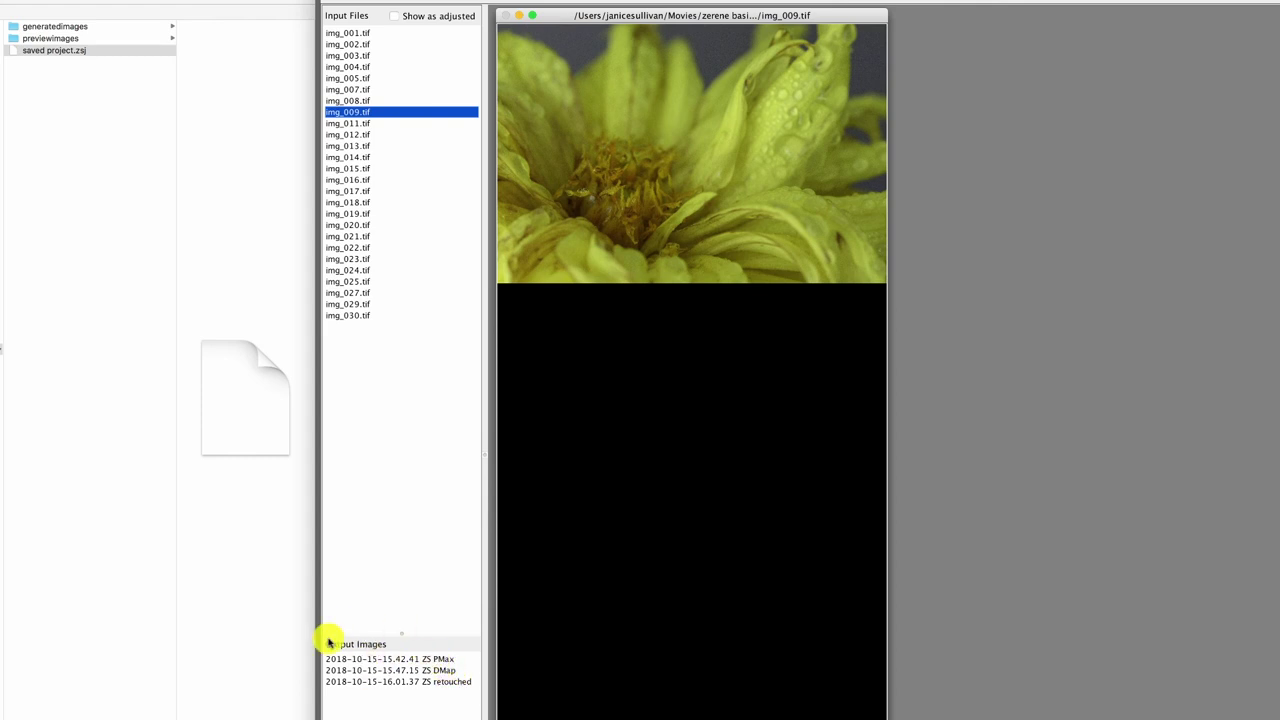
click(442, 682)
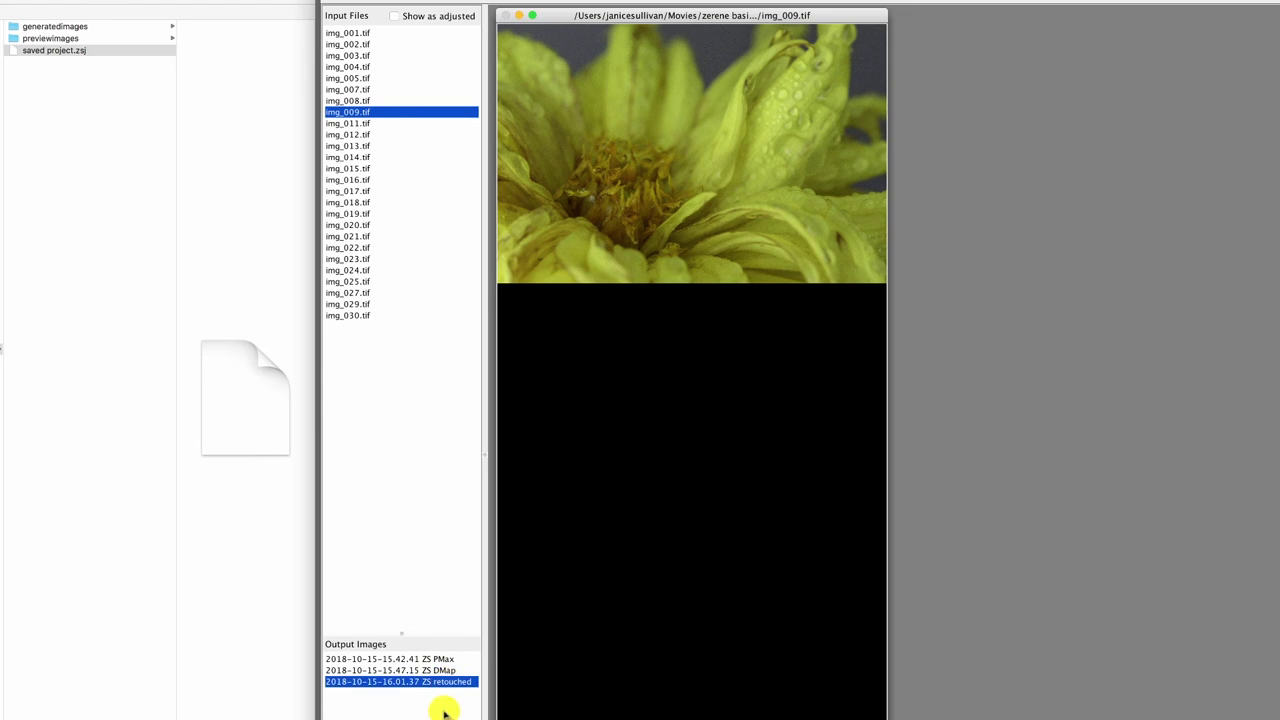